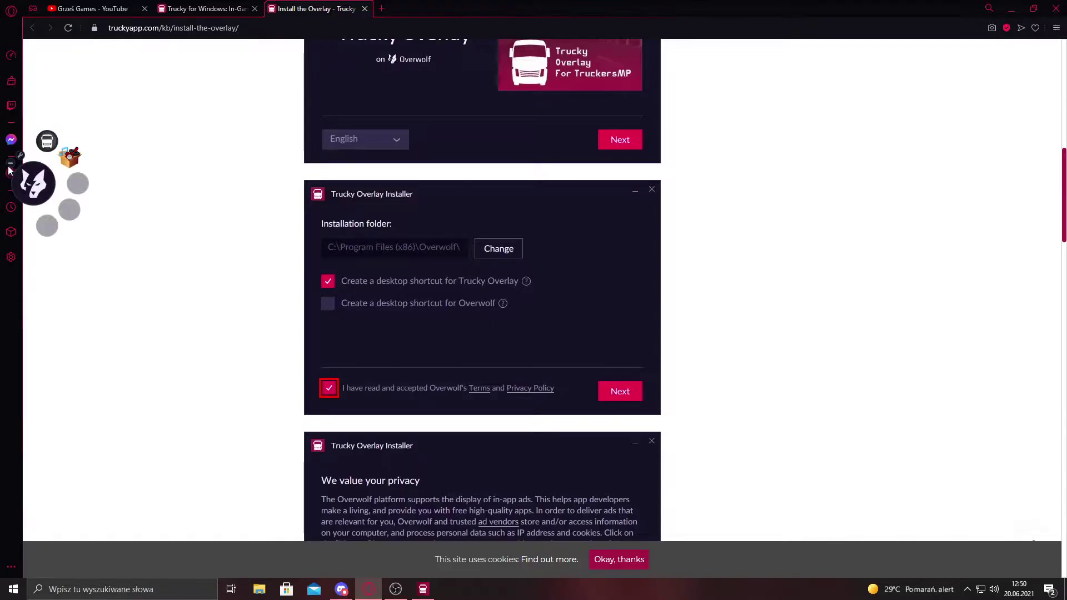
Step: Open the Overwolf settings, view the General and Capture pages, and close the settings window
click(21, 157)
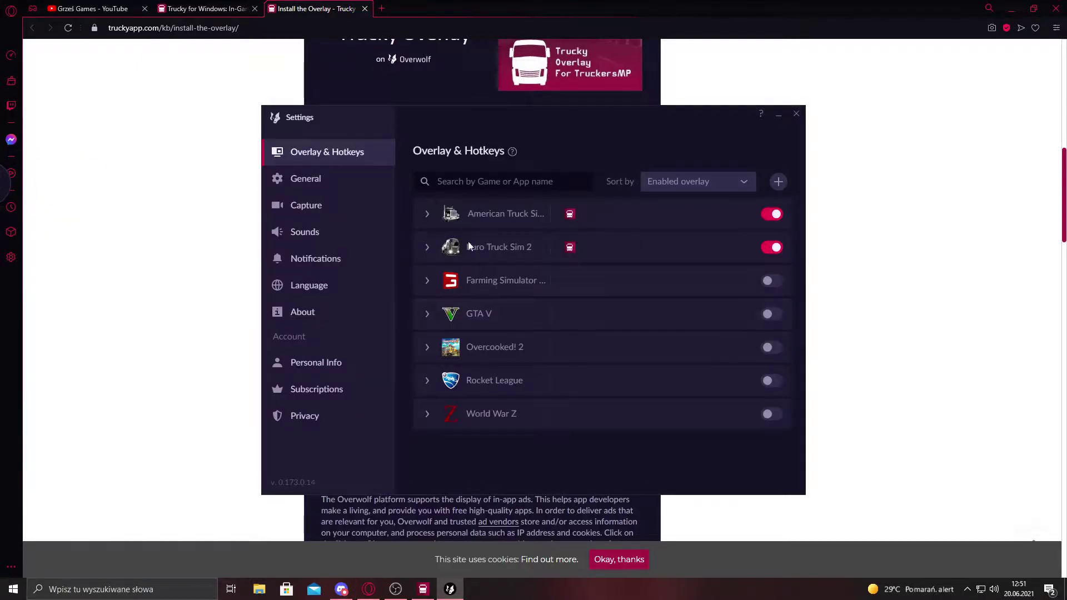
click(286, 201)
click(307, 185)
click(309, 216)
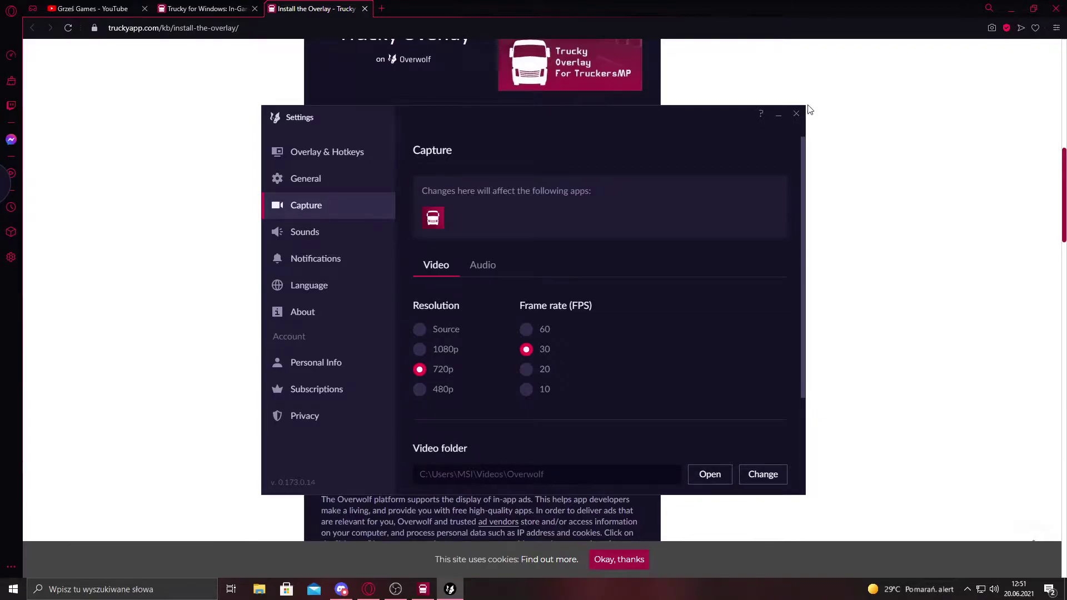
click(796, 113)
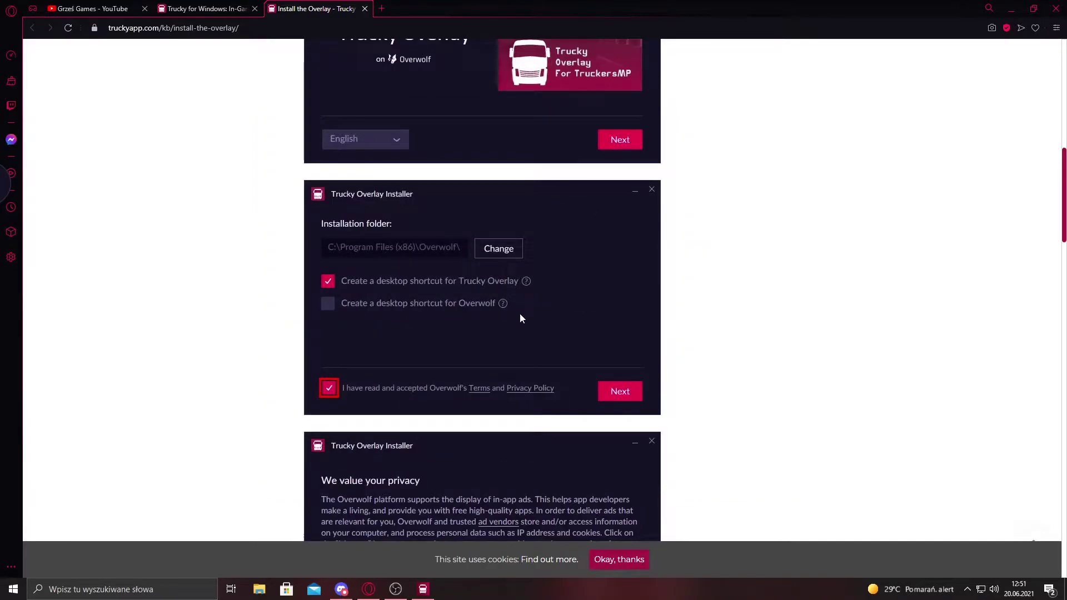
Step: Read through the Install the Overlay guide, from the installer download to the telemetry plugin wizard and SDK confirmation
scroll(649, 380, up, 3)
scroll(445, 438, down, 4)
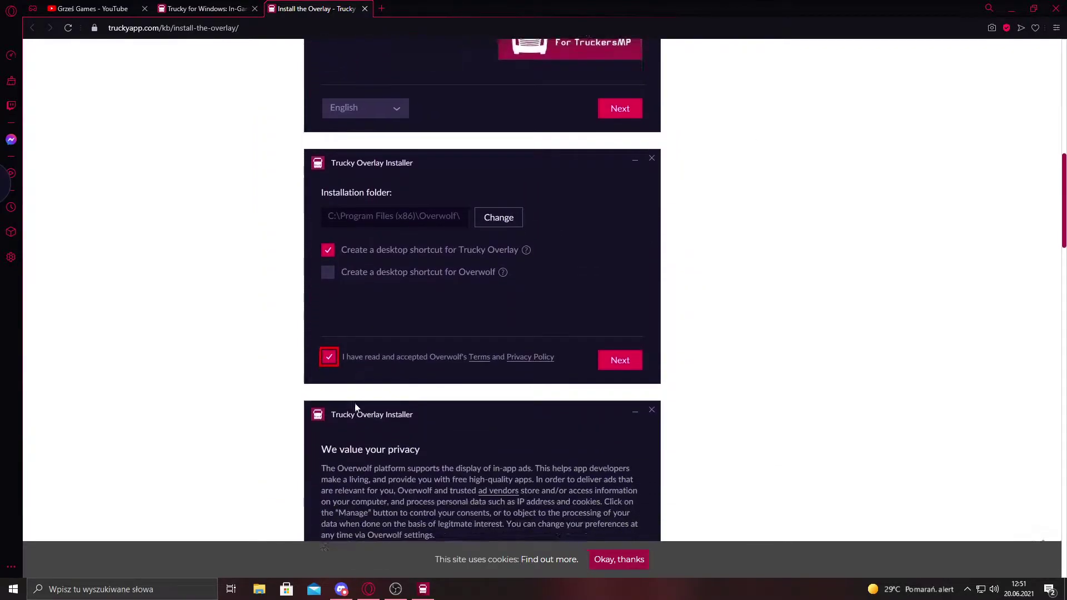
scroll(683, 248, up, 10)
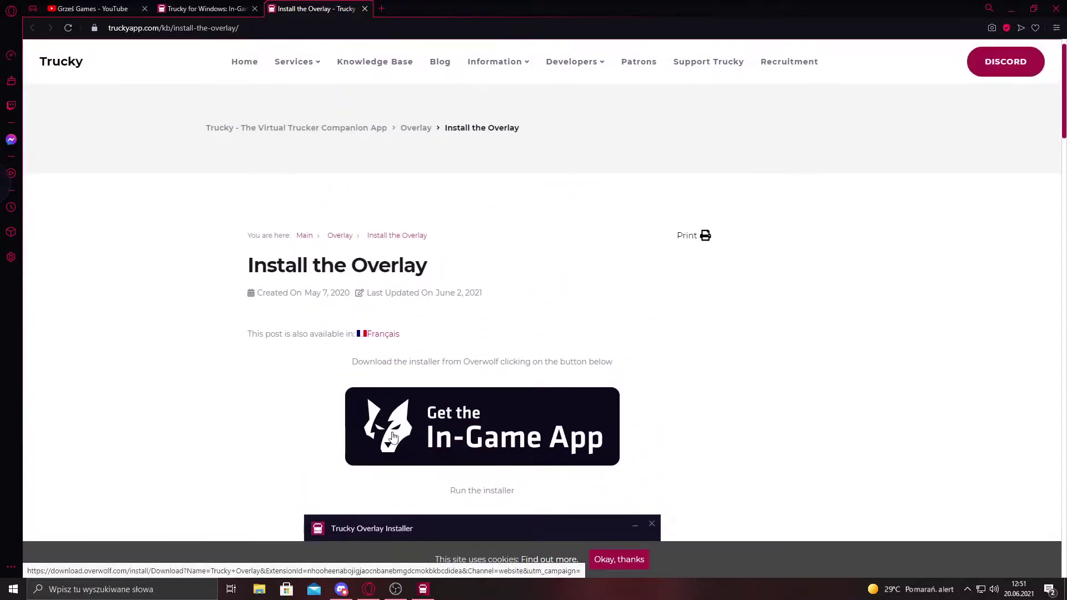
scroll(470, 318, down, 15)
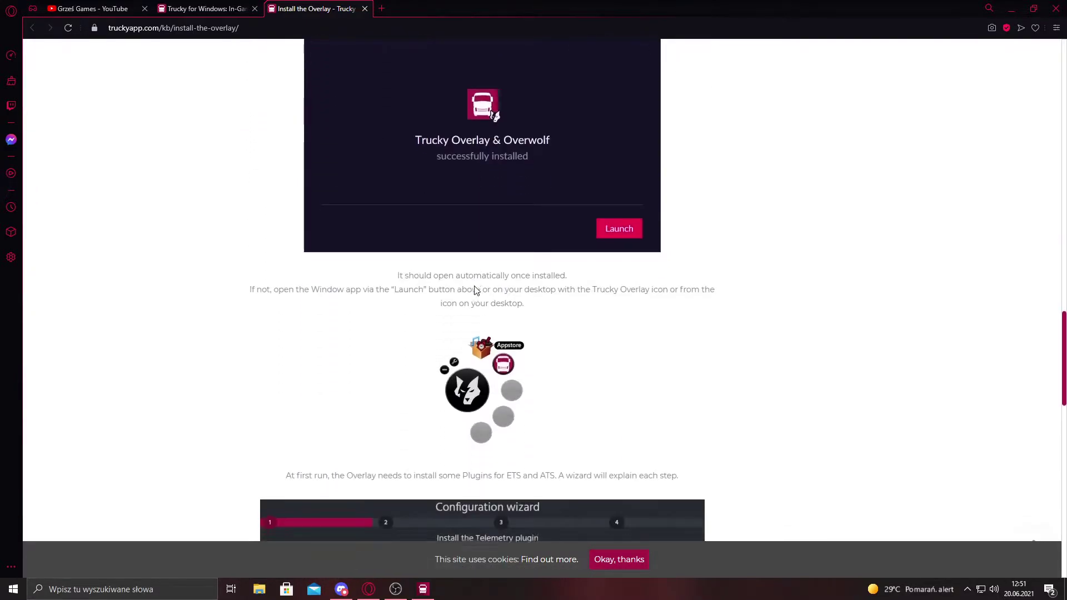
scroll(471, 307, down, 5)
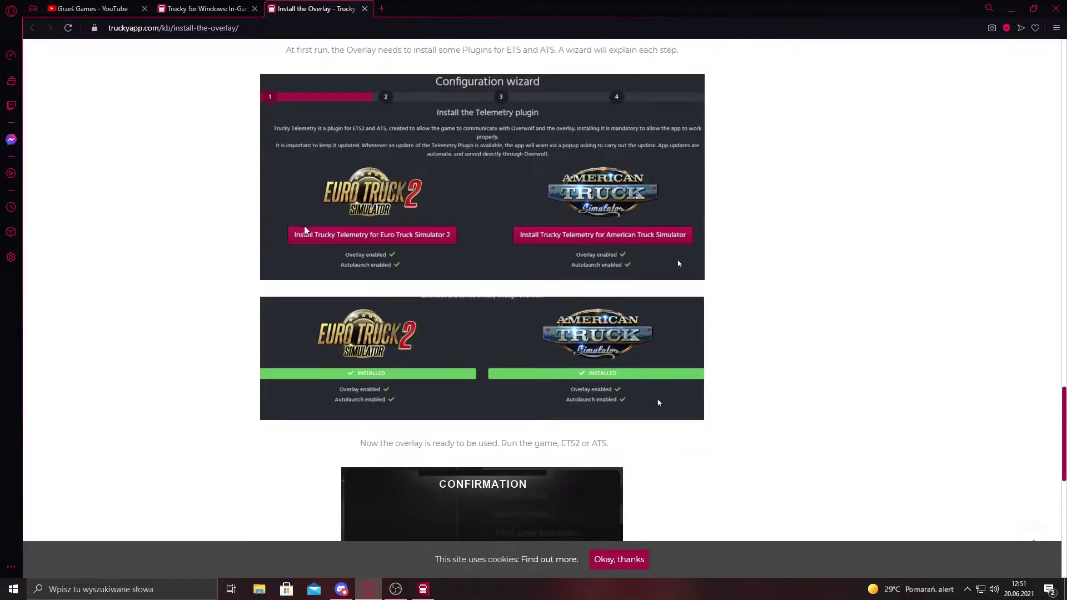
scroll(584, 250, up, 7)
scroll(572, 276, down, 6)
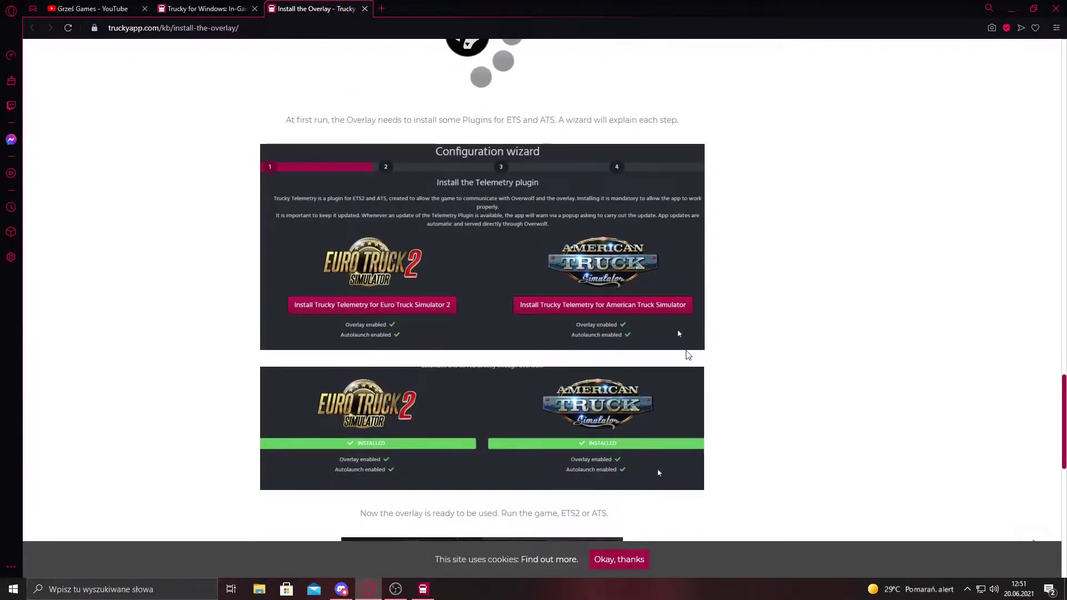
scroll(528, 277, down, 3)
scroll(468, 235, up, 4)
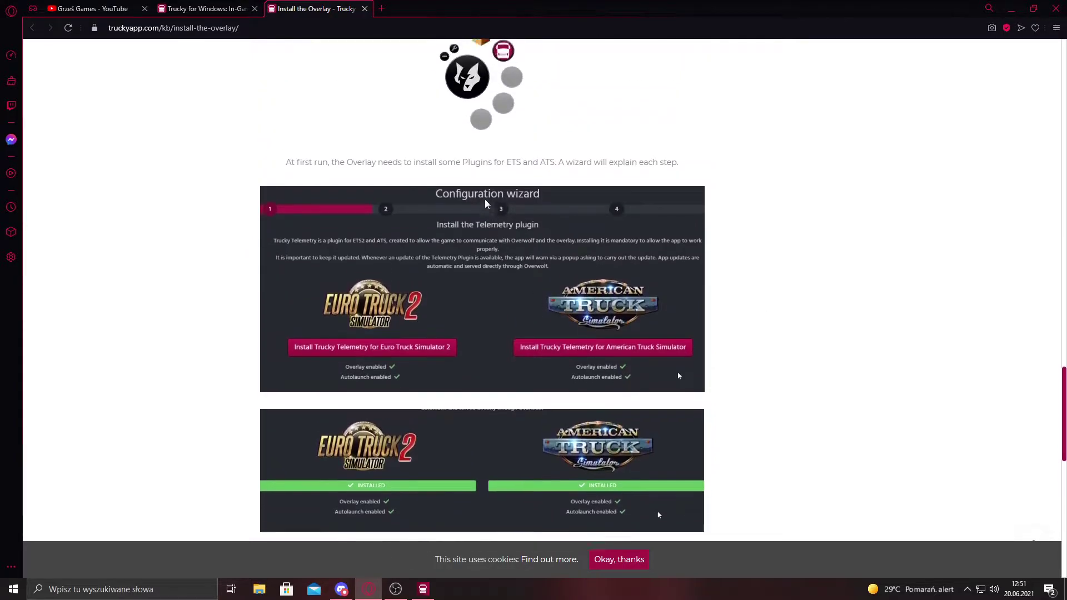
scroll(468, 234, down, 9)
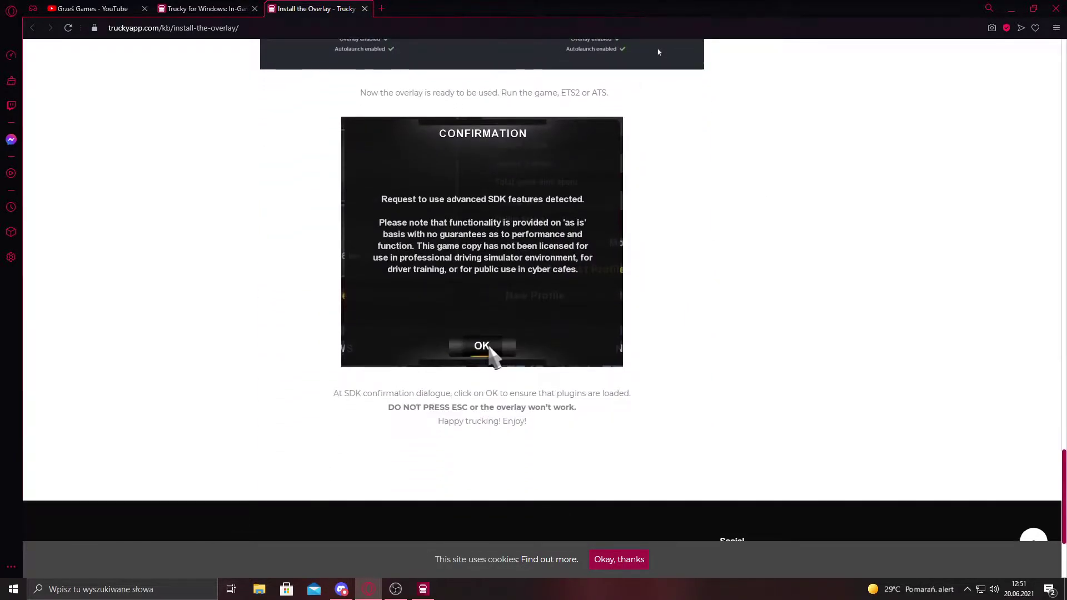
scroll(434, 153, up, 4)
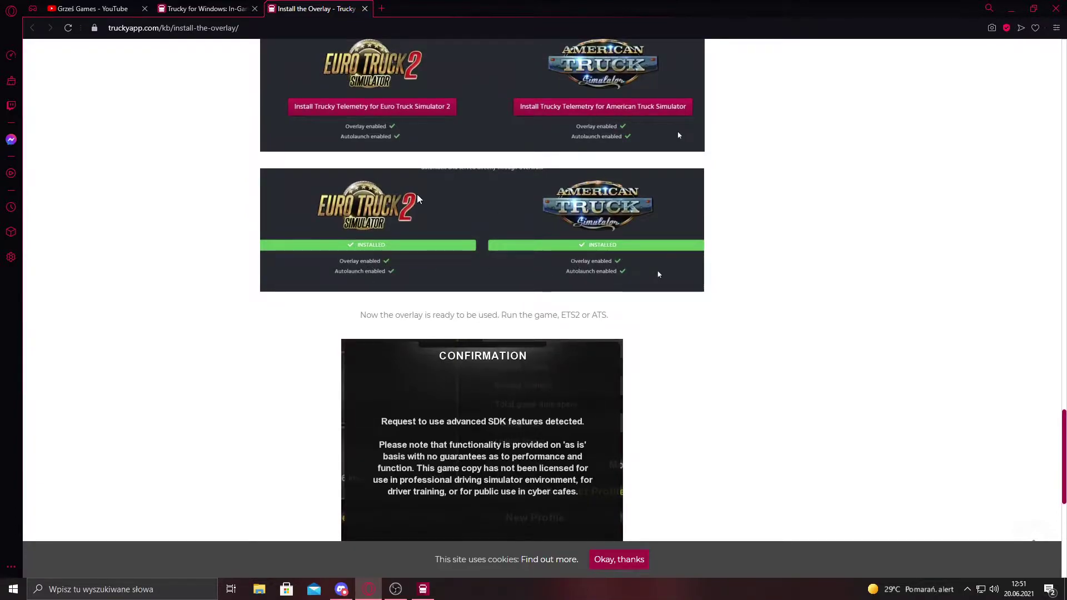
scroll(473, 266, down, 7)
scroll(473, 266, up, 20)
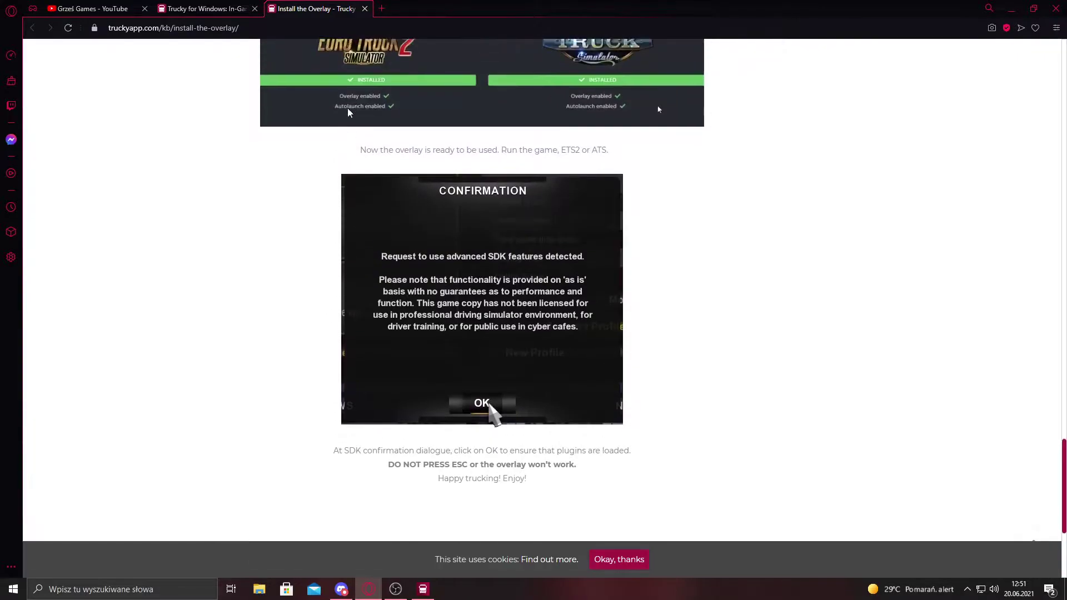
scroll(486, 369, up, 4)
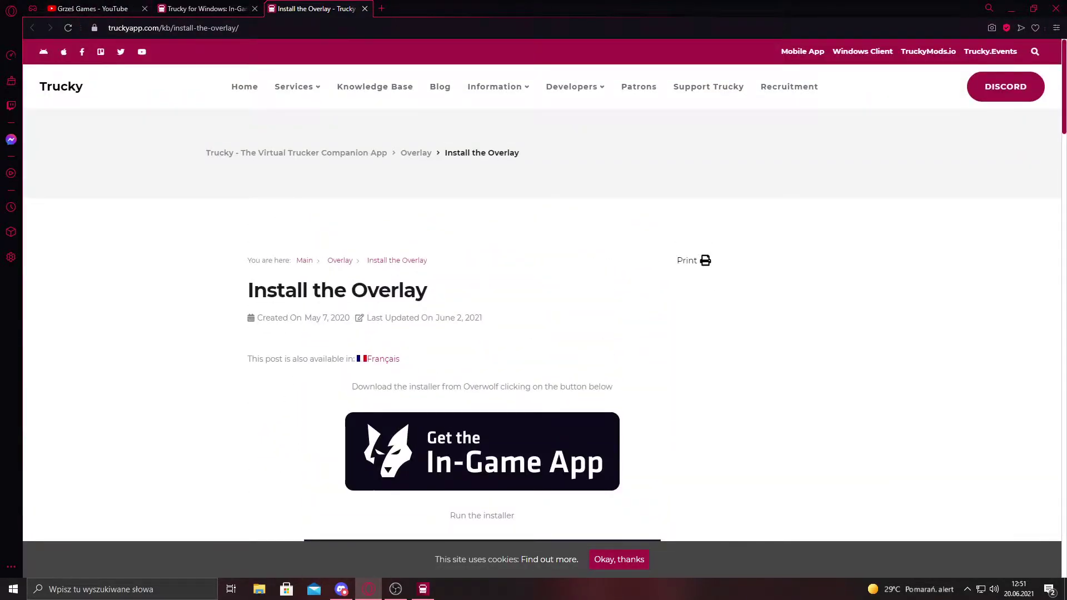
Step: Start downloading the Trucky Overlay installer from the guide and cancel saving it
click(500, 452)
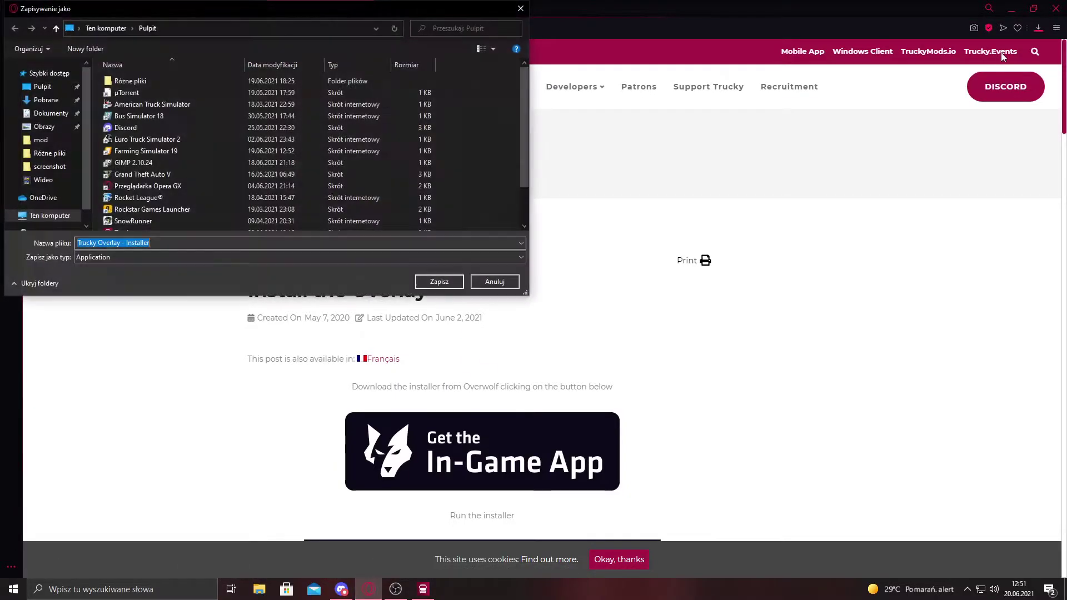
click(520, 9)
Step: Minimize the browser, switch to the Trucky desktop app and open its settings
click(1011, 8)
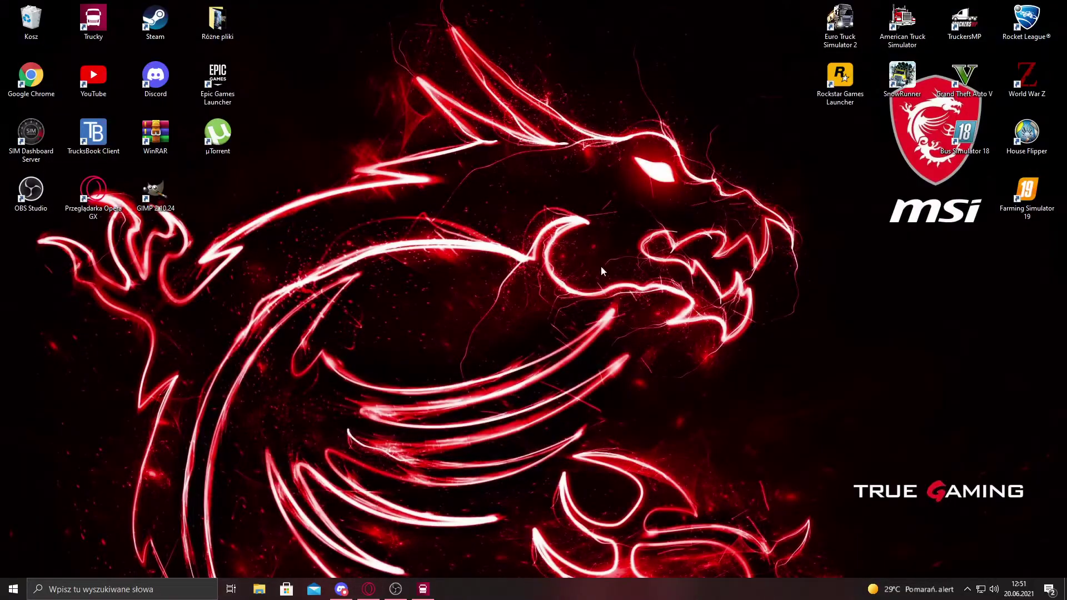
click(421, 593)
click(873, 78)
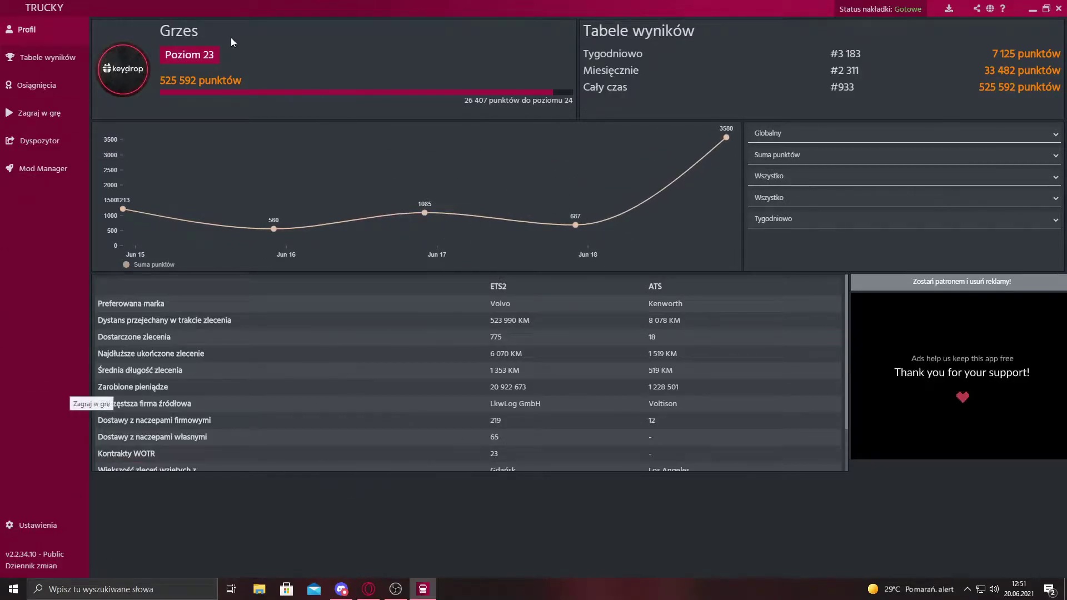
click(30, 525)
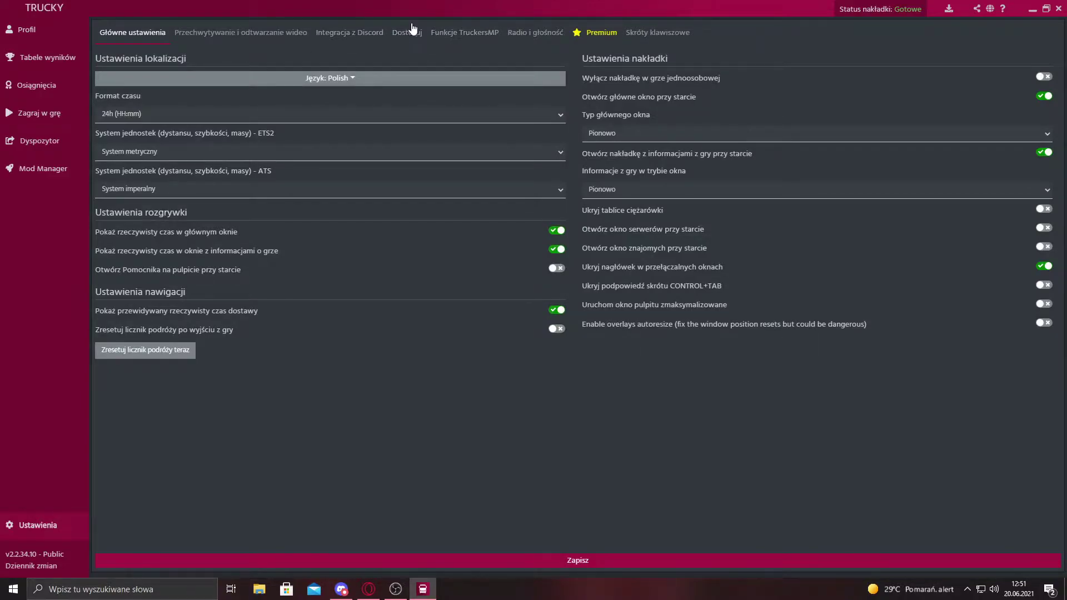
Step: Select Polish as the interface language in the localization settings
click(343, 76)
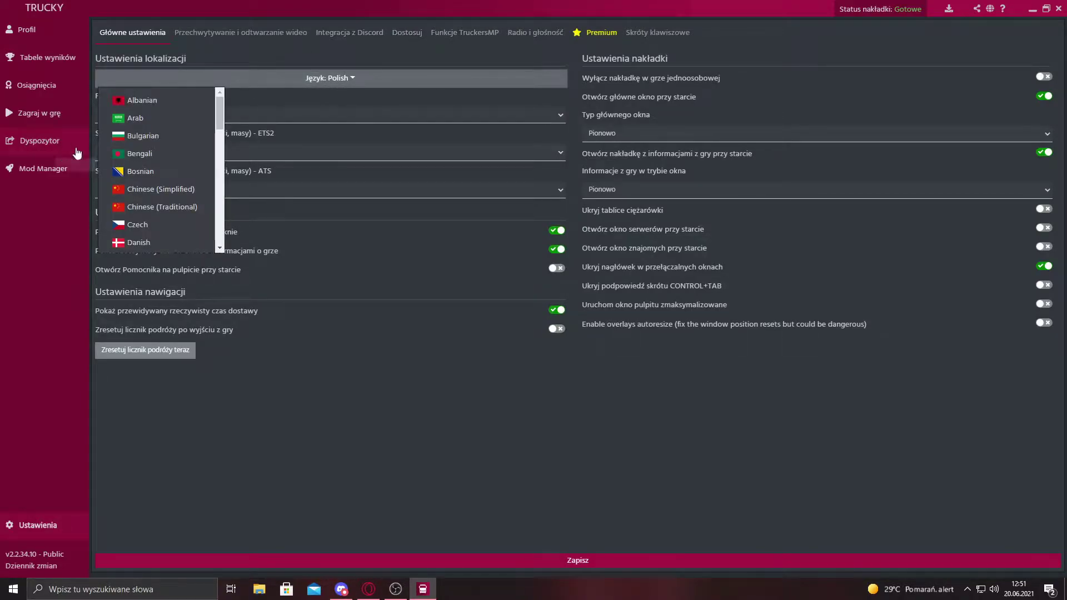
scroll(110, 120, down, 10)
scroll(110, 120, up, 2)
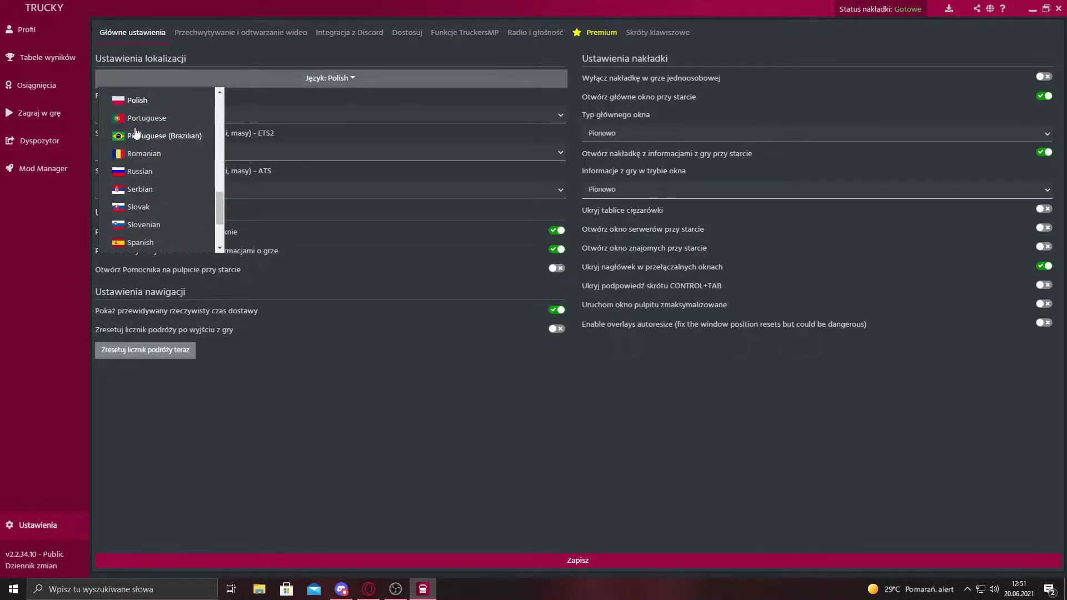
click(133, 98)
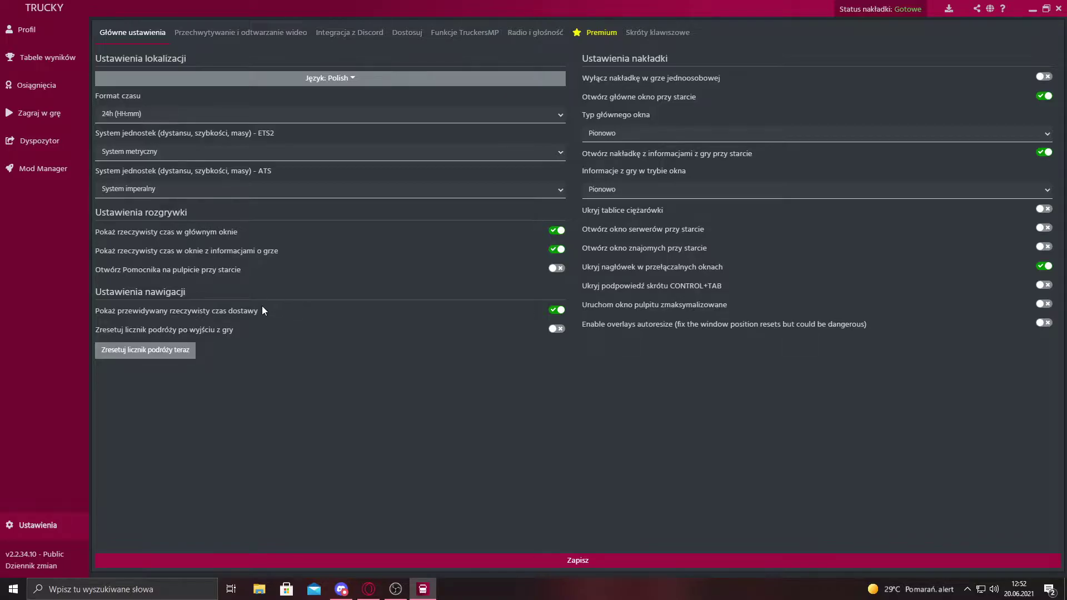
Step: Look through the main, video capture and Discord integration settings pages
click(227, 33)
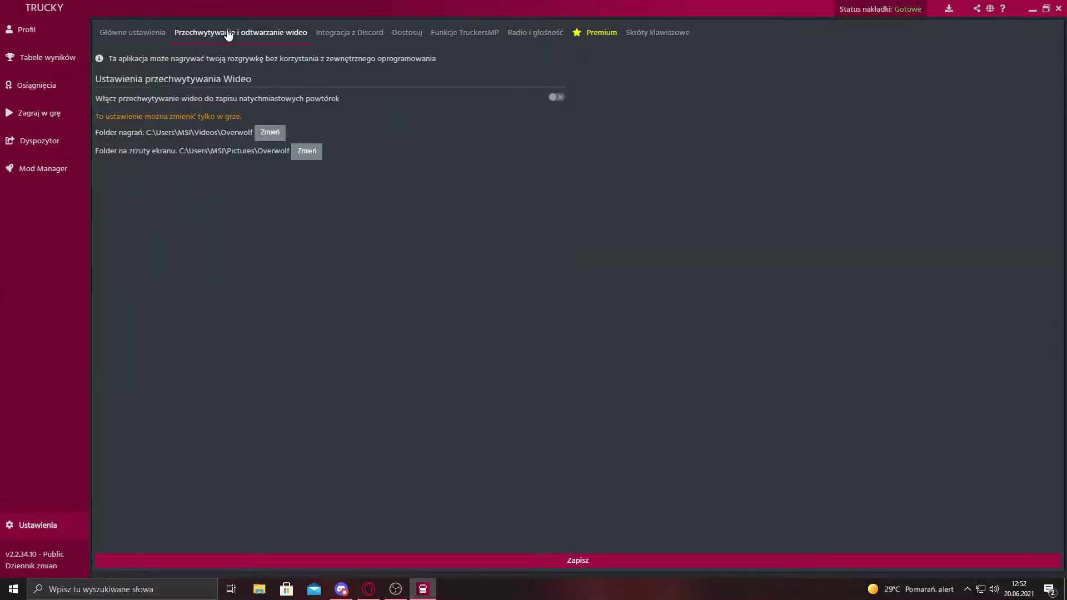
click(142, 32)
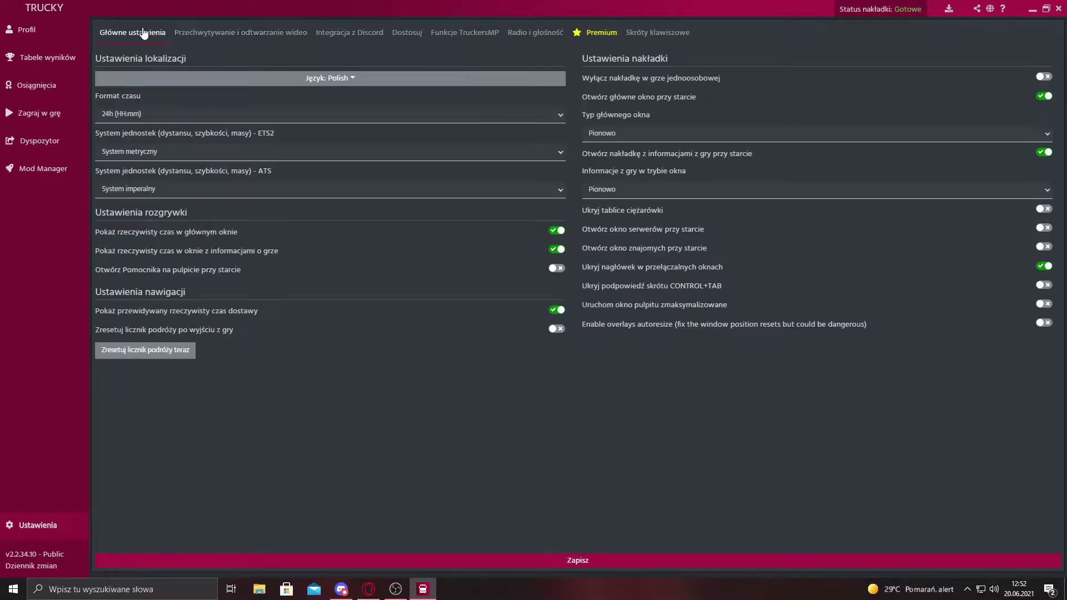
click(284, 35)
click(321, 34)
click(303, 34)
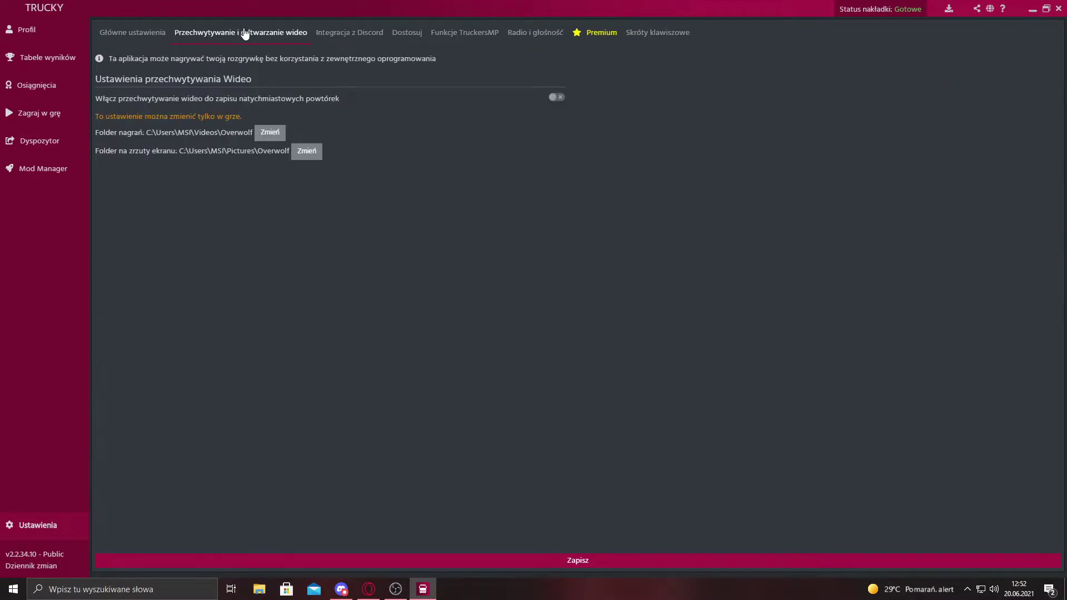
click(159, 35)
click(177, 33)
click(396, 34)
click(348, 33)
click(261, 32)
click(331, 34)
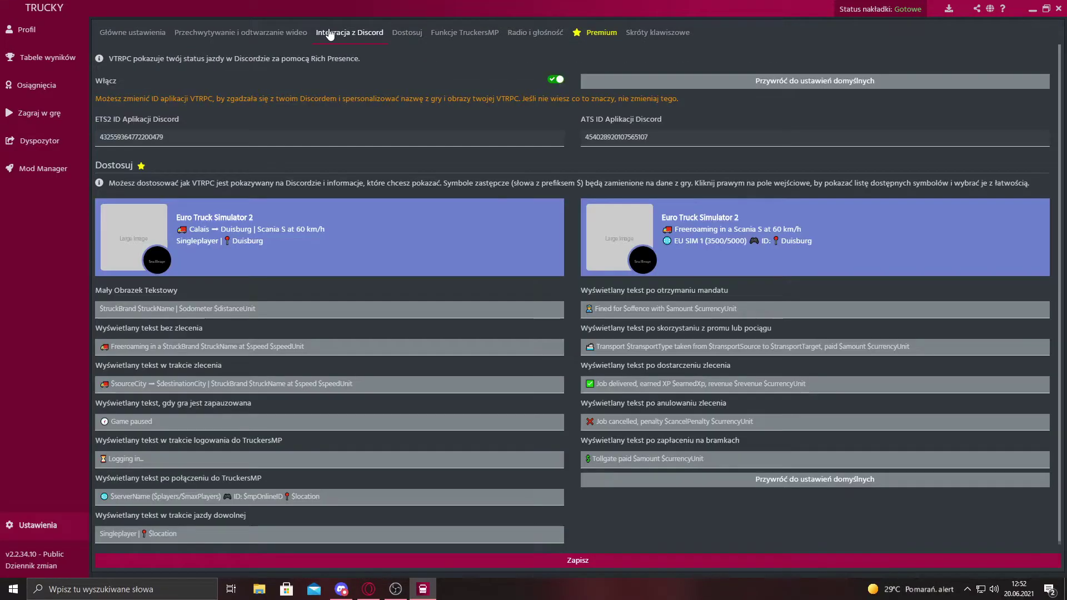
click(158, 36)
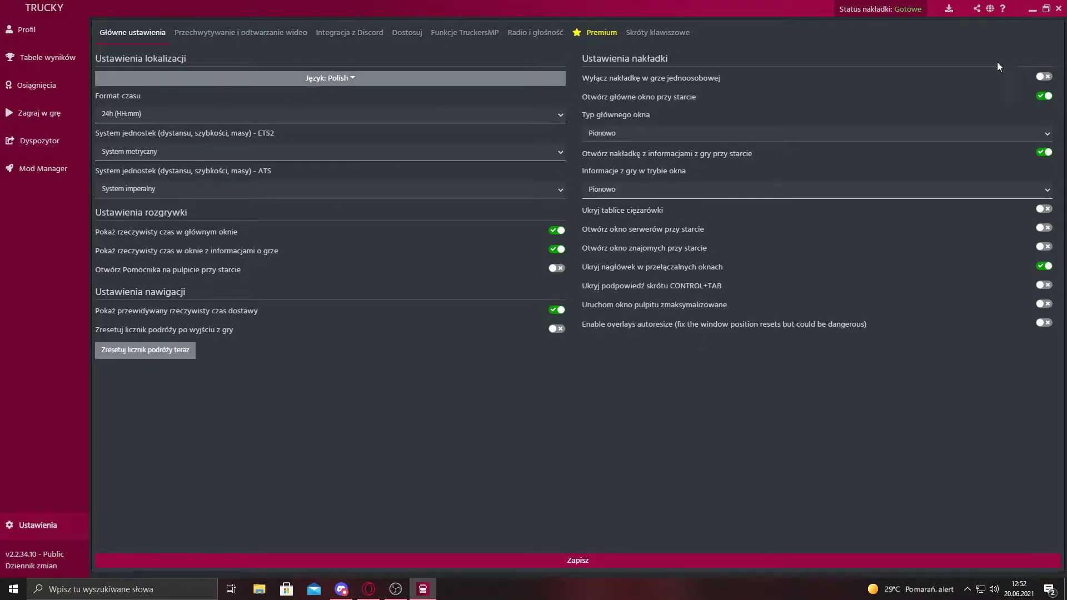
Step: Review the video capture and Discord Rich Presence settings, and open the overlay customization settings
click(281, 34)
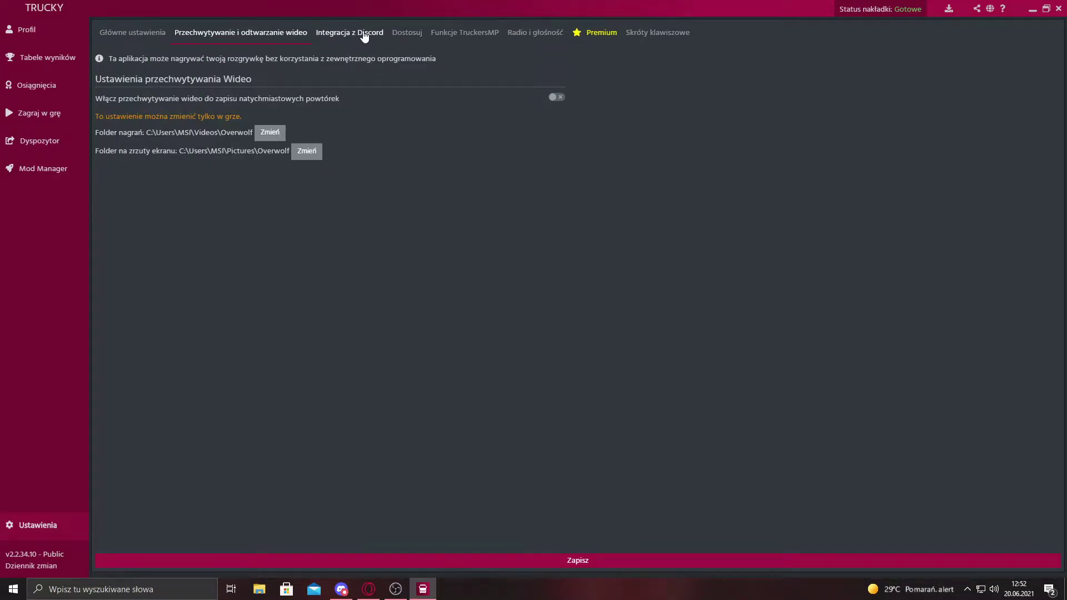
click(330, 34)
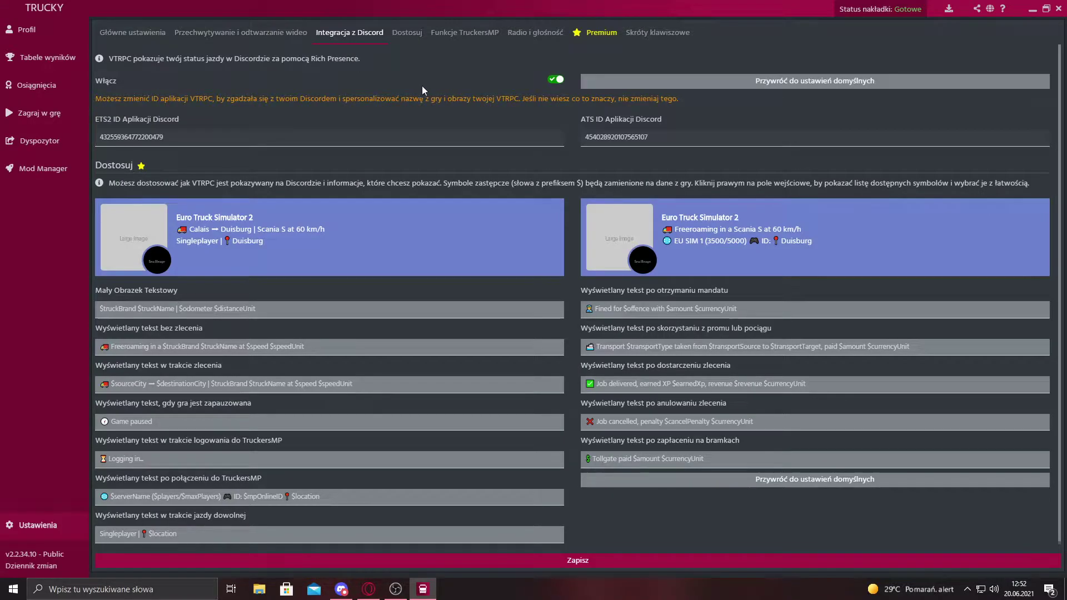
scroll(407, 138, down, 1)
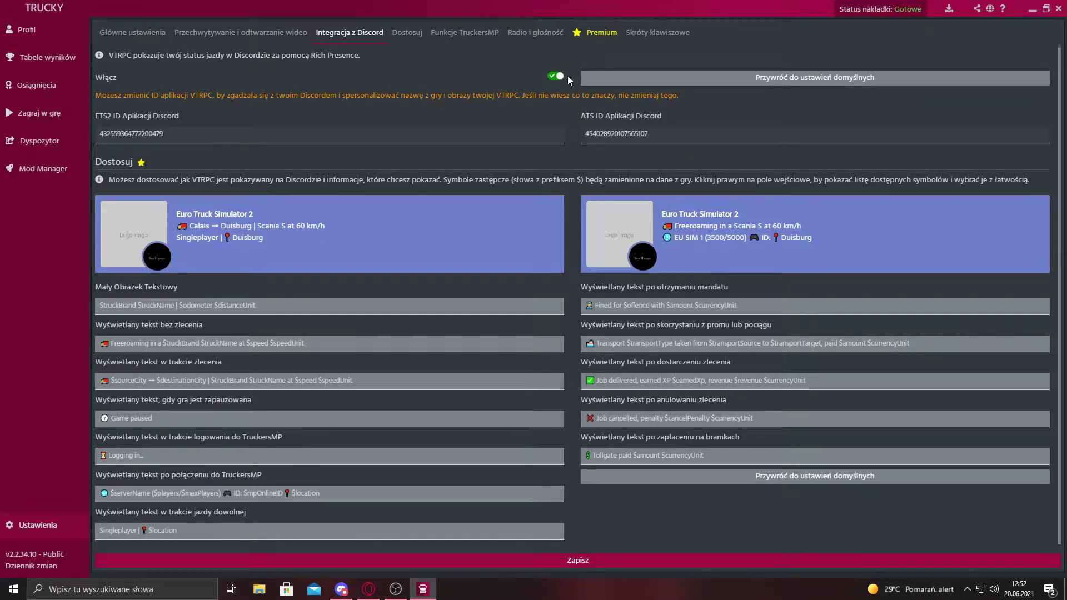
click(422, 39)
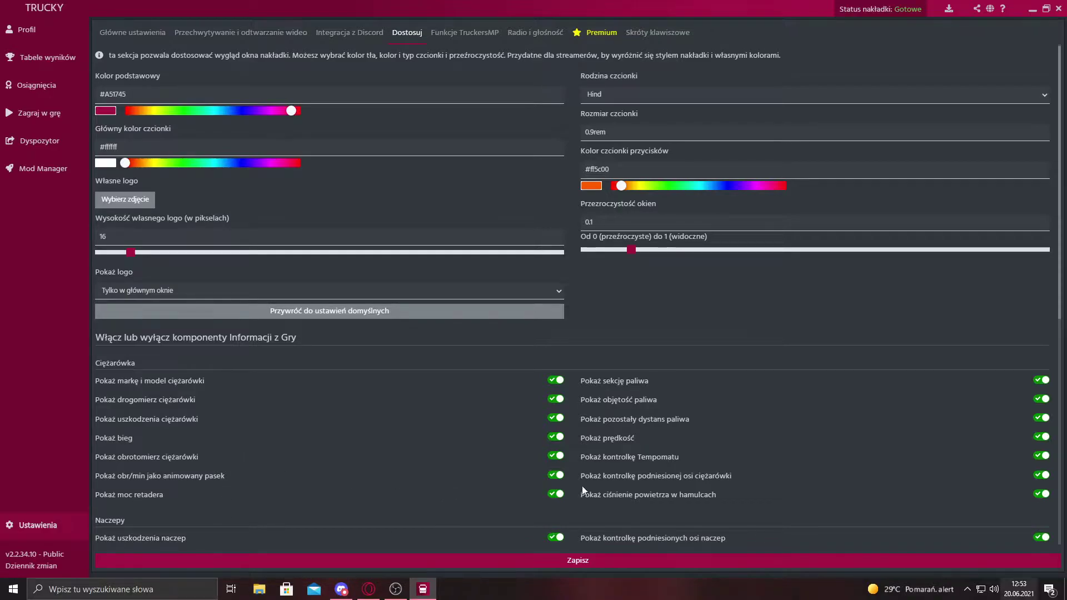
Step: Switch to Opera GX and enlarge the overlay's in-game screenshot on the Trucky for Windows page
click(368, 589)
scroll(305, 314, down, 7)
scroll(305, 315, up, 7)
click(205, 9)
scroll(444, 419, down, 4)
click(485, 192)
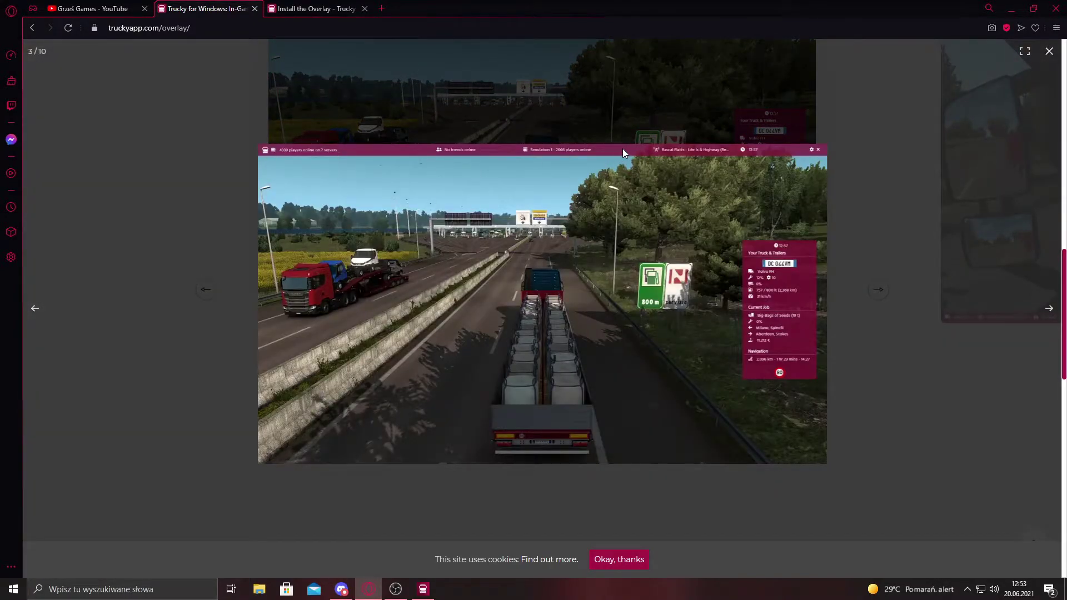
click(315, 8)
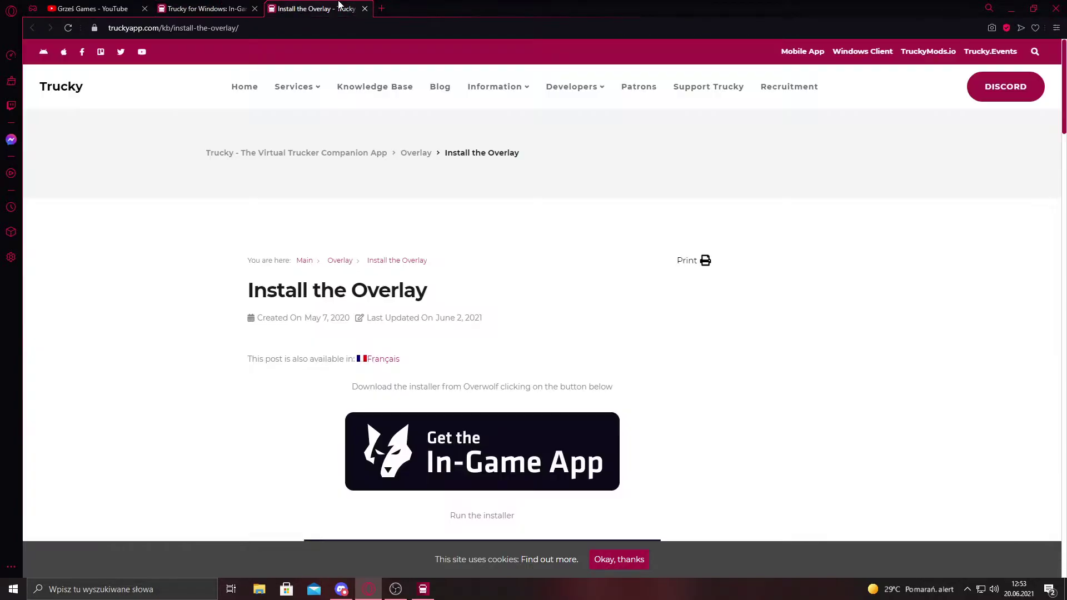
click(205, 9)
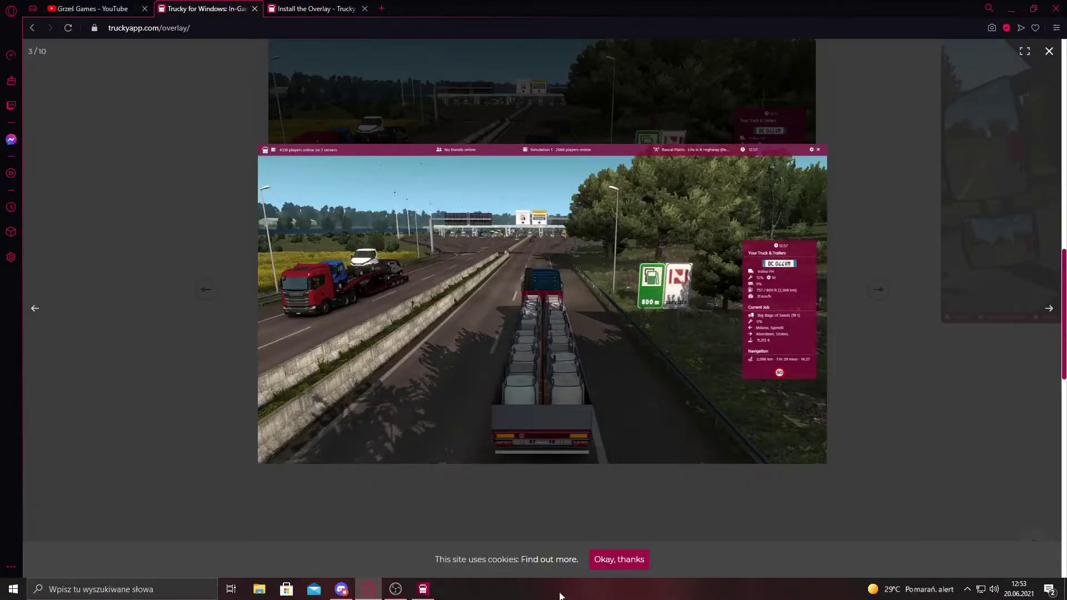
Step: Return to Trucky and examine the customization options for in-game information components, from truck data to the vertical mode
click(422, 589)
scroll(428, 473, down, 2)
scroll(400, 444, up, 2)
scroll(366, 420, down, 3)
scroll(384, 411, up, 3)
scroll(399, 409, down, 5)
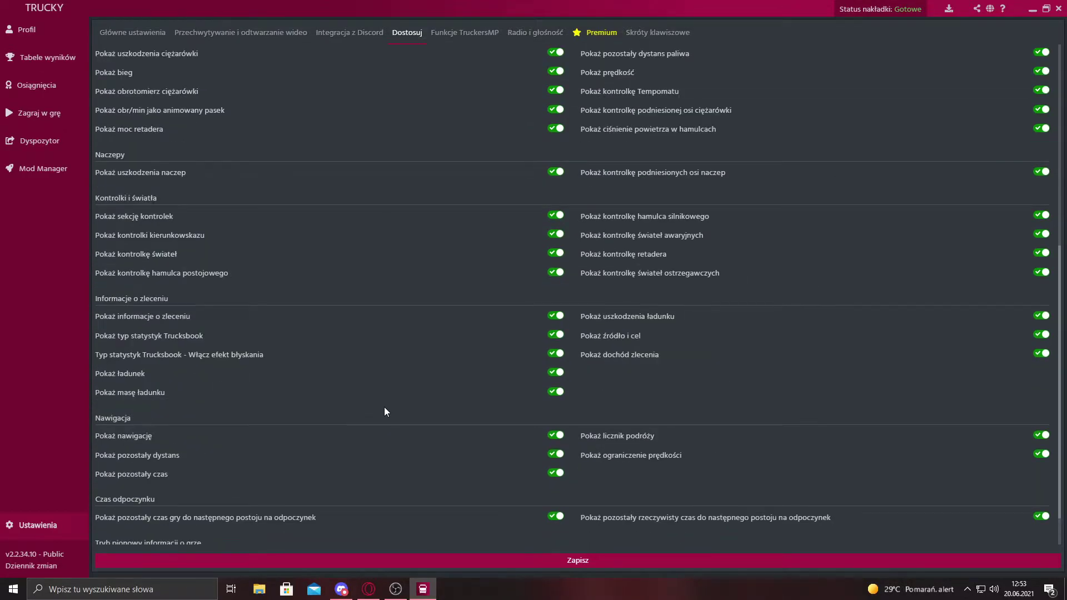
scroll(384, 407, up, 3)
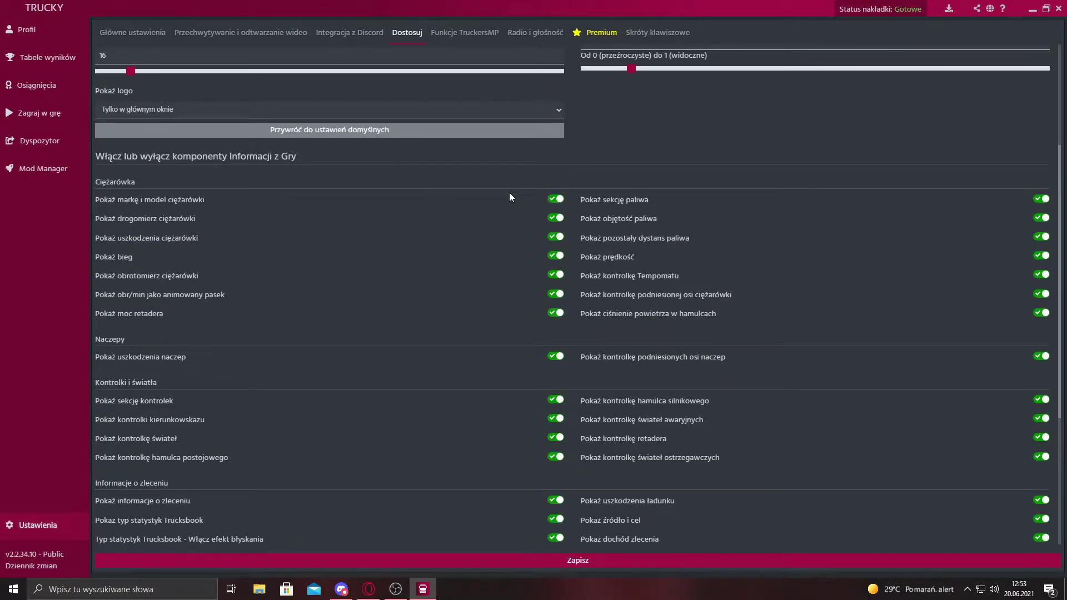
scroll(506, 222, down, 4)
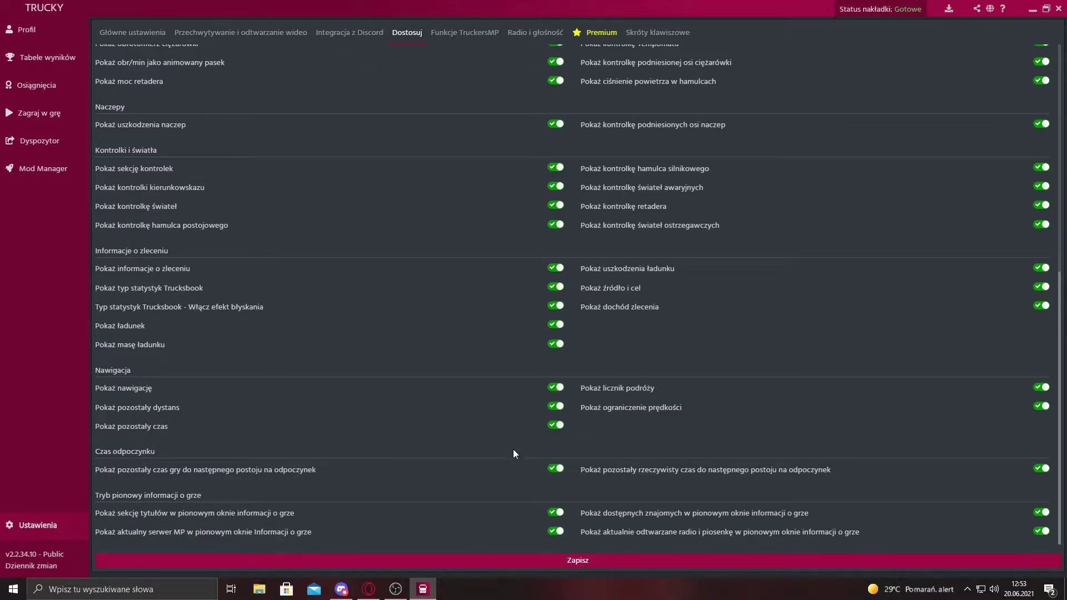
Step: Examine the overlay's appearance options and the full list of in-game information components on the customization page
scroll(409, 413, up, 10)
scroll(389, 428, down, 10)
scroll(329, 423, up, 10)
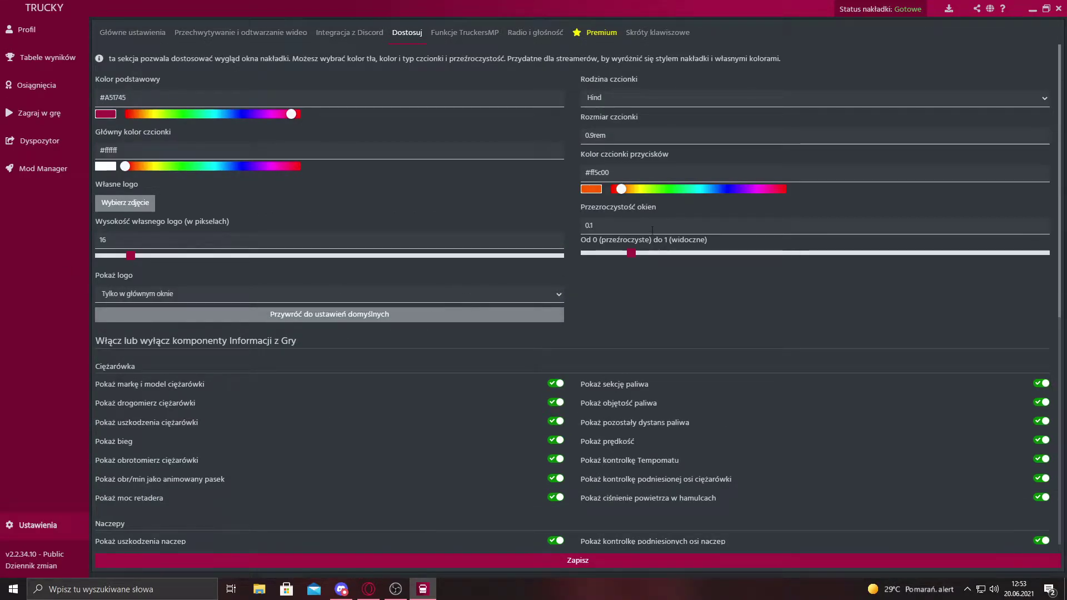
scroll(736, 265, down, 8)
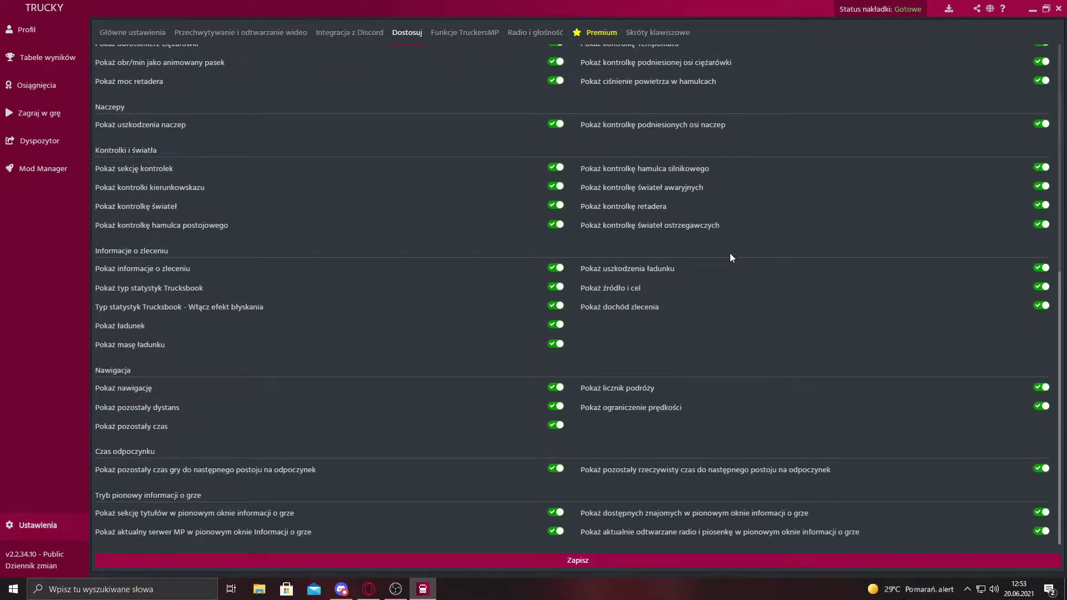
scroll(731, 258, up, 8)
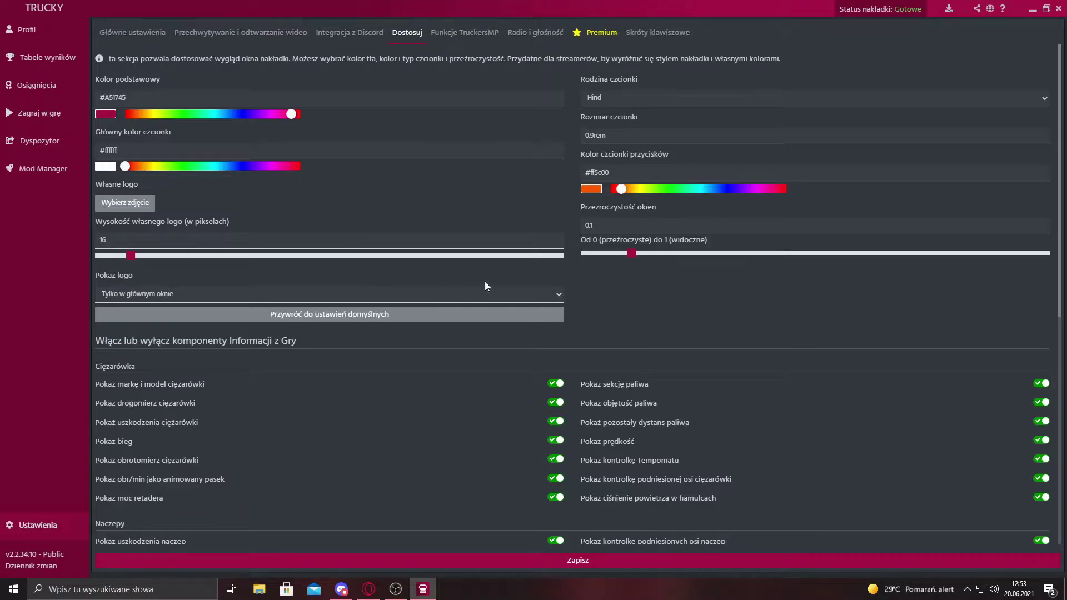
Step: Review the TruckersMP features settings, including traffic notifications and window positions, alongside the overlay customization settings
click(463, 33)
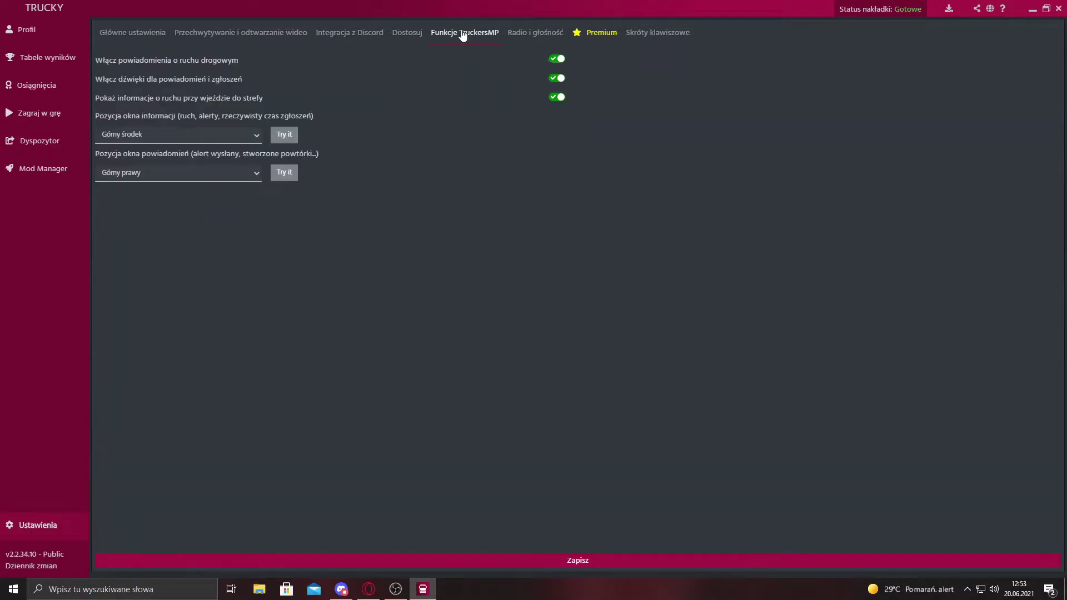
click(373, 33)
click(407, 32)
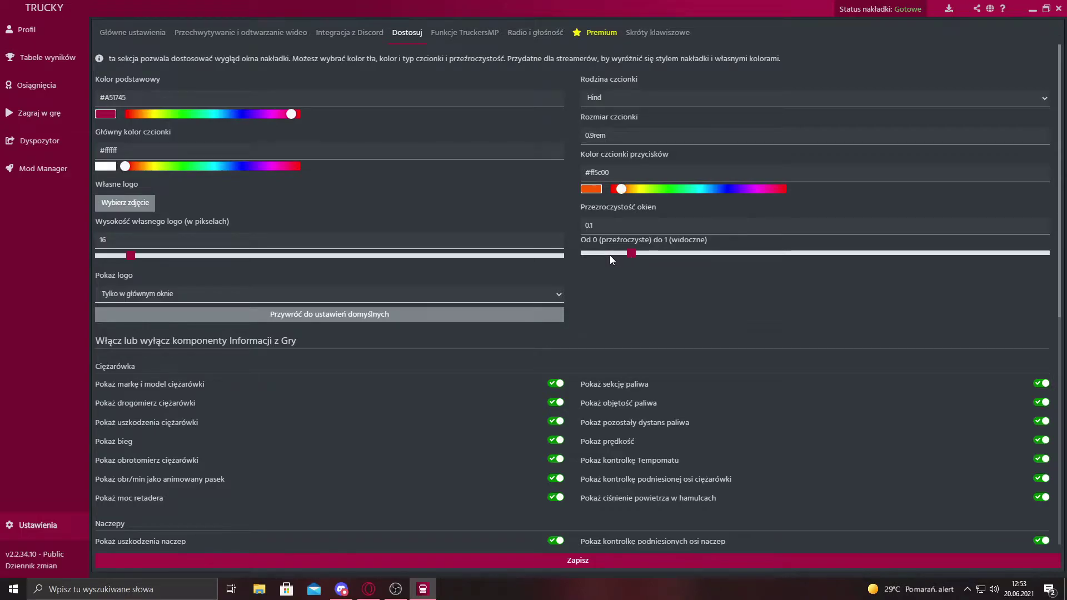
click(438, 36)
click(407, 37)
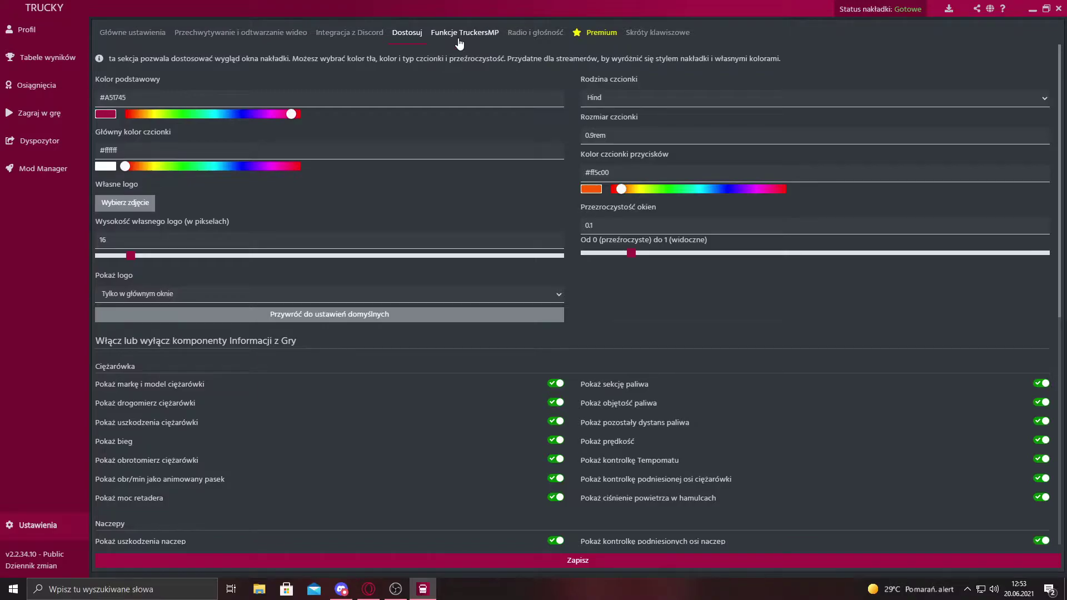
click(460, 40)
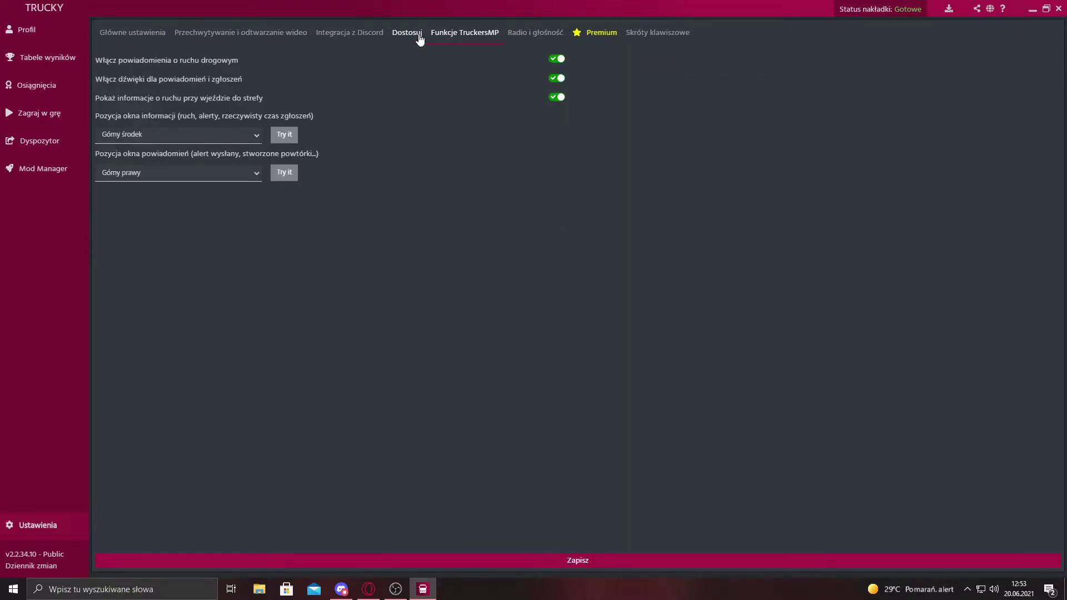
click(407, 35)
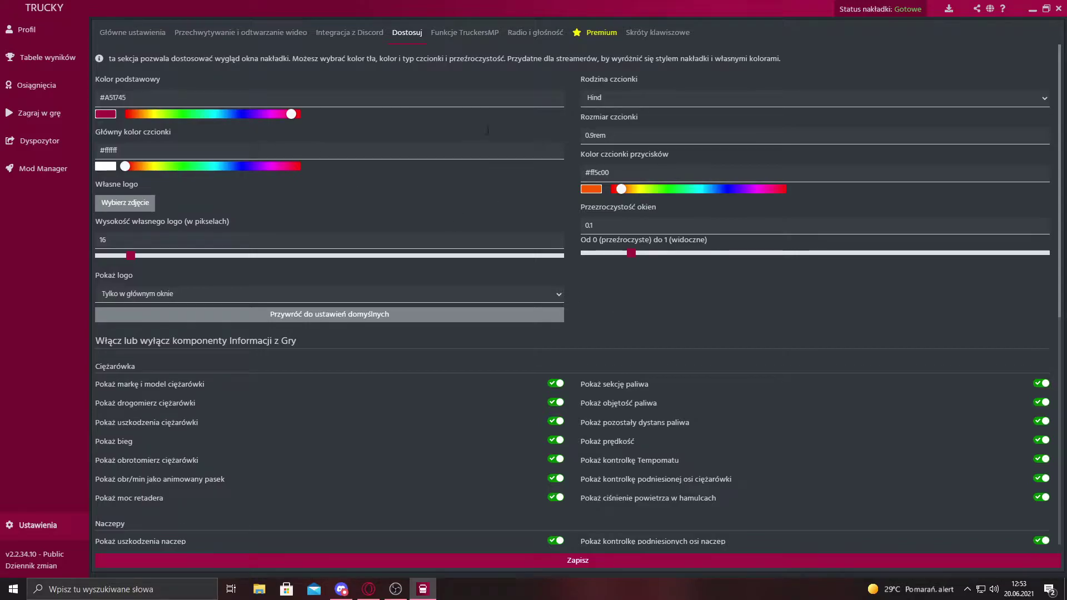
click(468, 38)
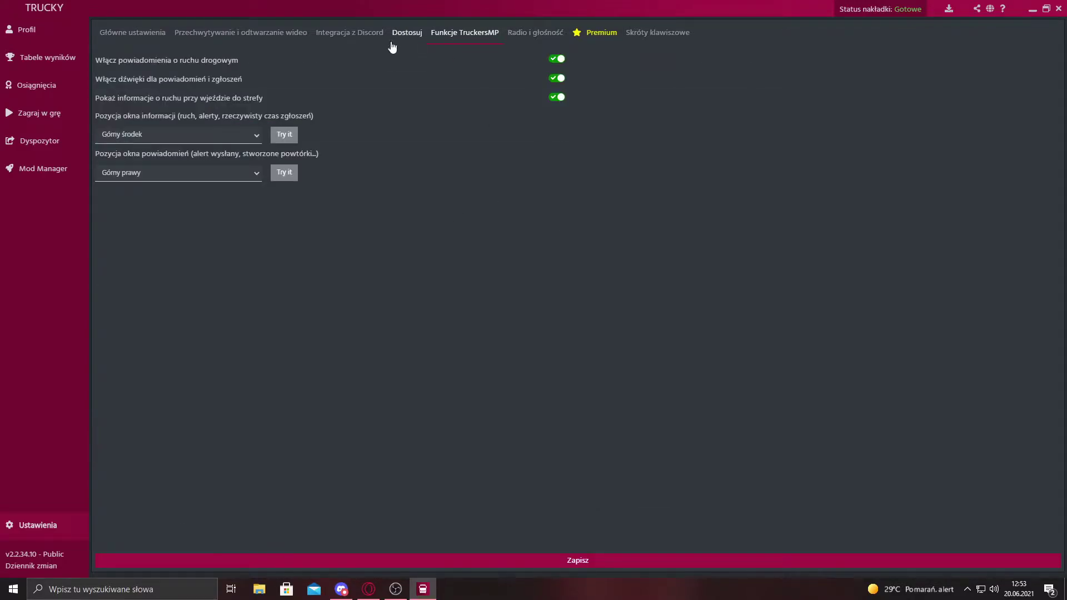
drag(392, 35, 402, 36)
click(461, 171)
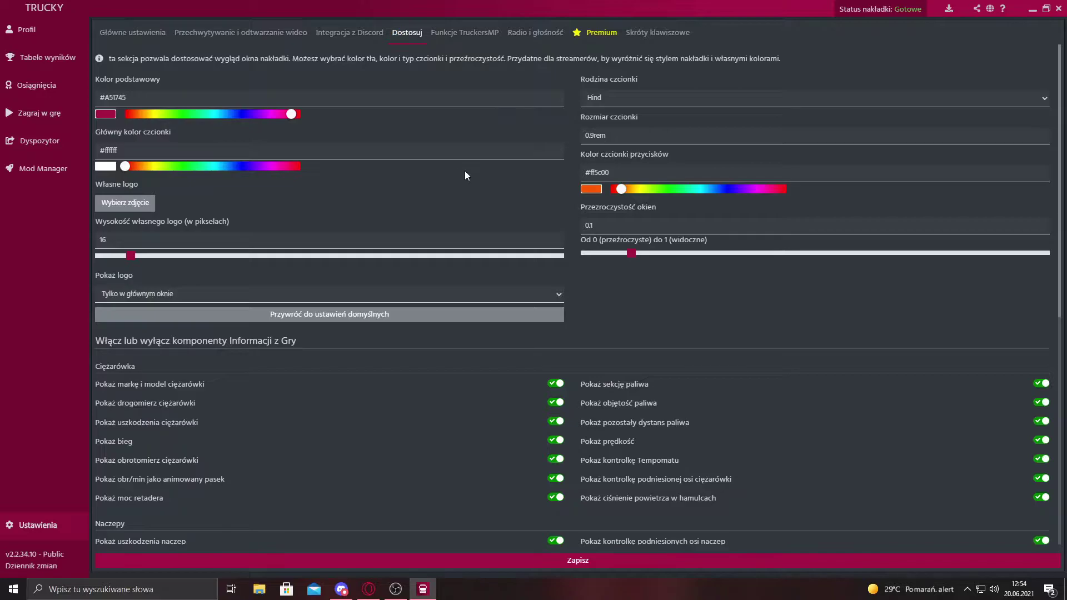
Step: Look over the radio and volume settings, and revisit the customization and video capture pages
click(480, 40)
click(513, 44)
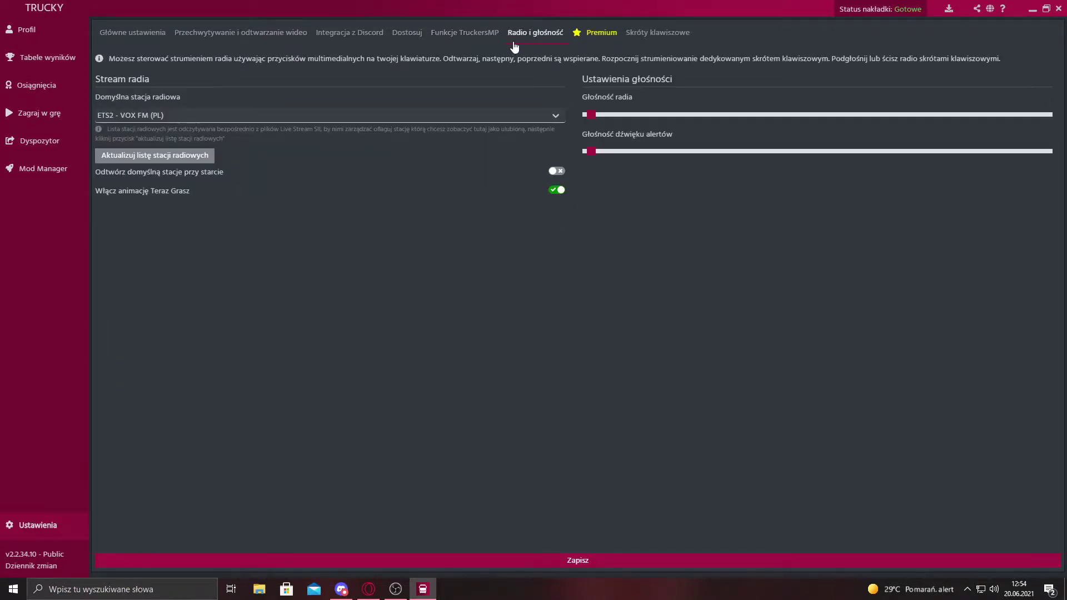
click(400, 32)
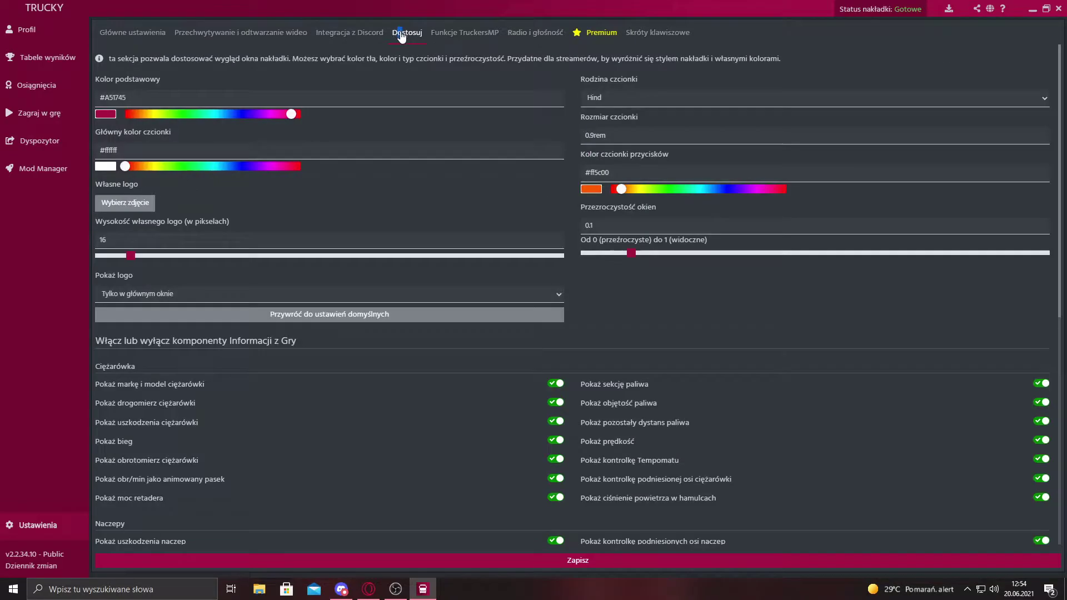
scroll(581, 250, down, 8)
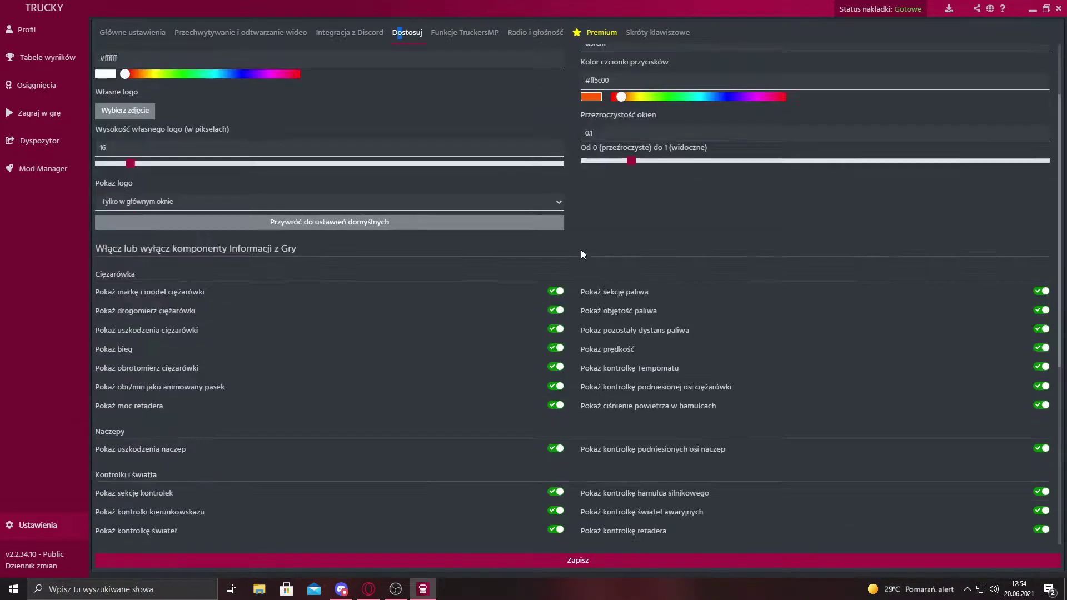
scroll(579, 229, up, 8)
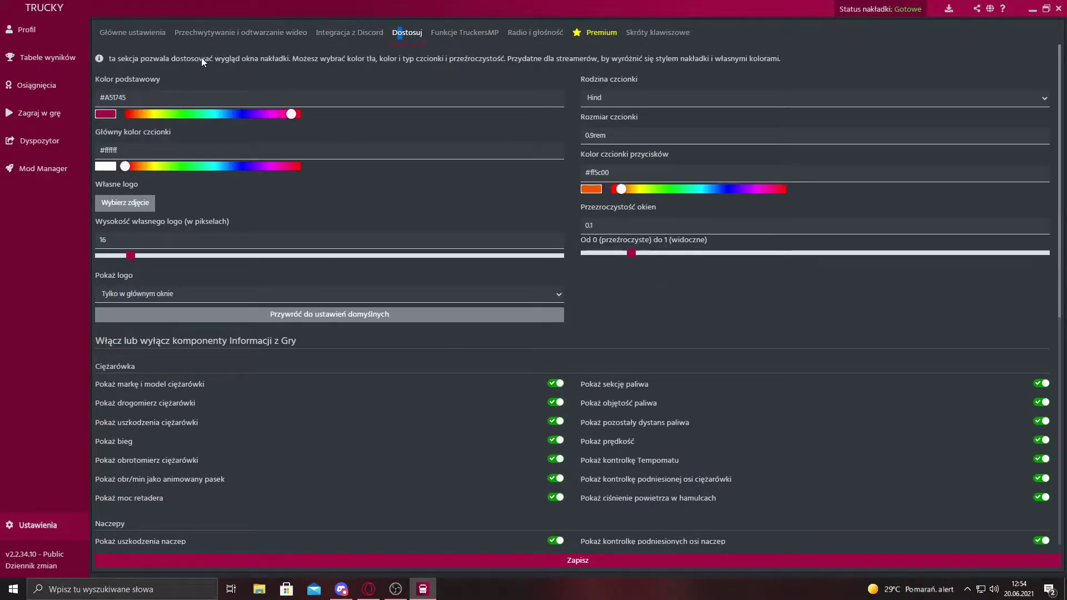
click(330, 35)
click(265, 31)
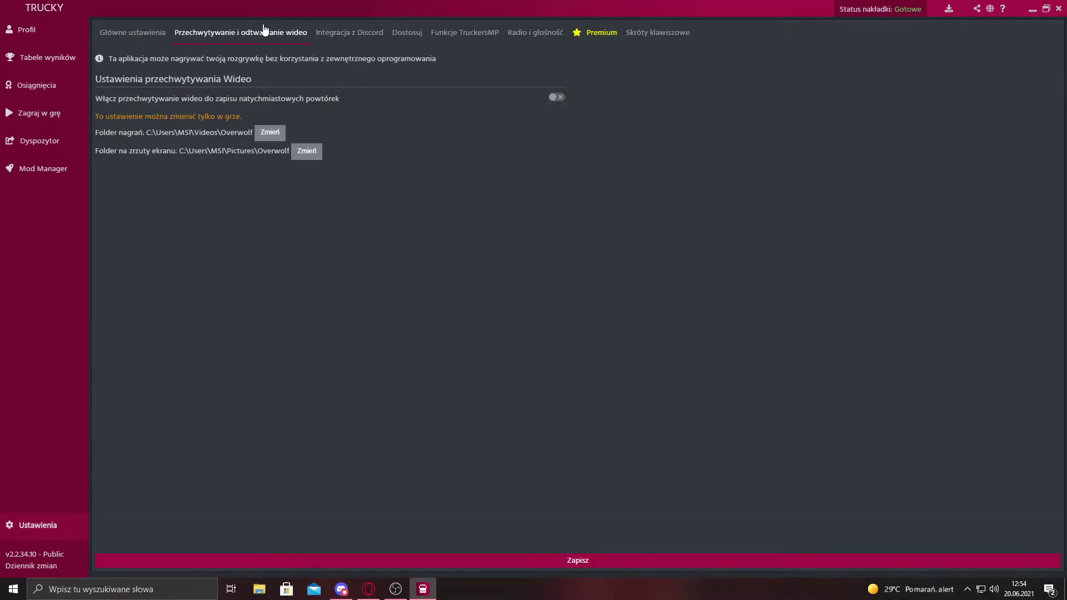
click(378, 35)
click(529, 35)
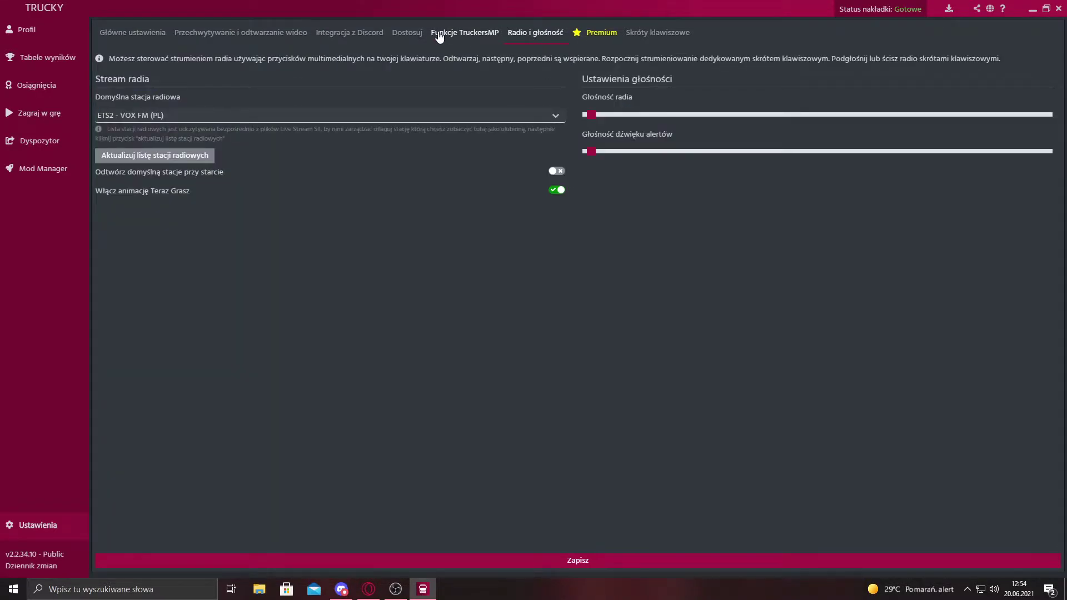
Step: Examine the keyboard shortcuts list and review the radio, TruckersMP and customization settings again
click(651, 34)
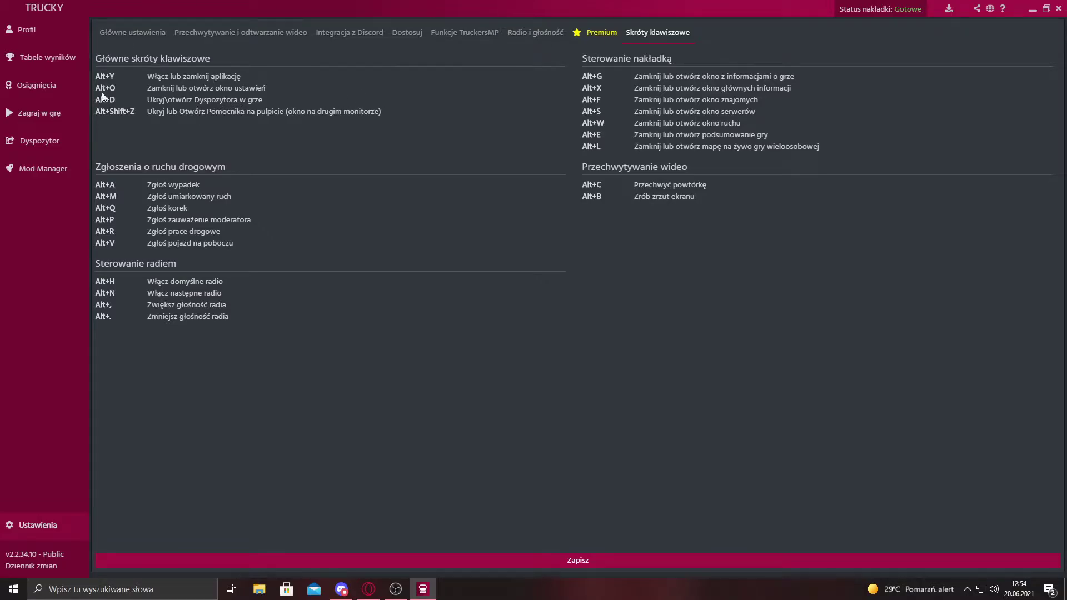
click(516, 33)
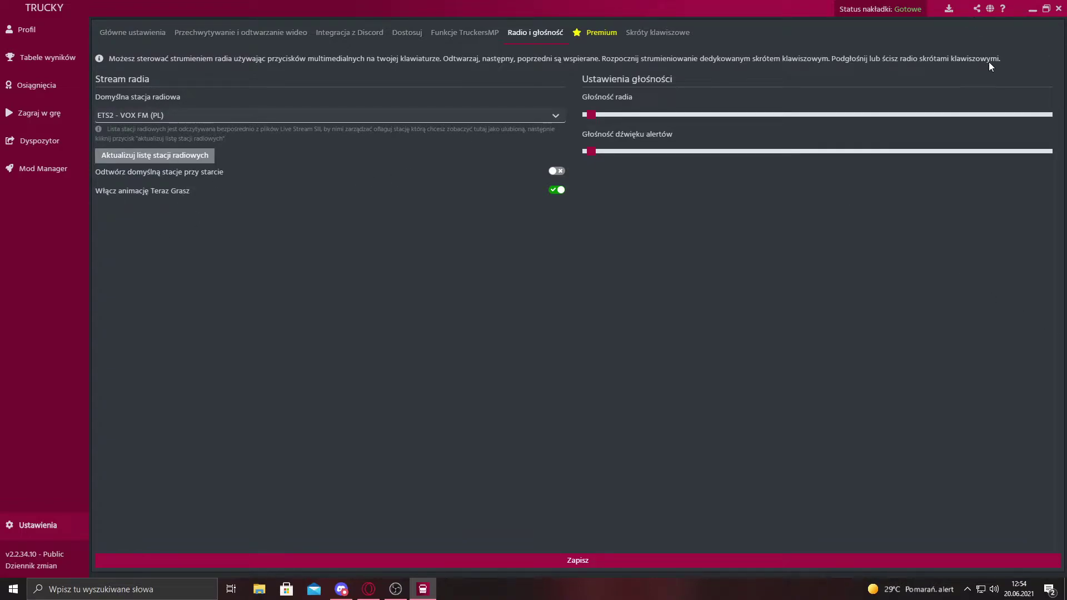
click(462, 35)
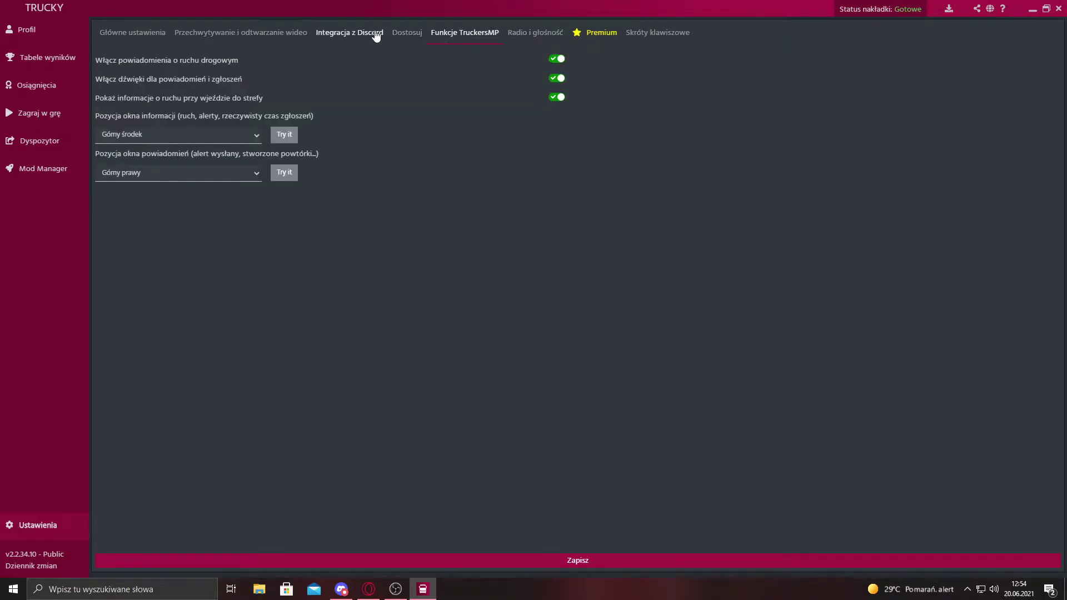
click(532, 44)
click(479, 38)
click(396, 34)
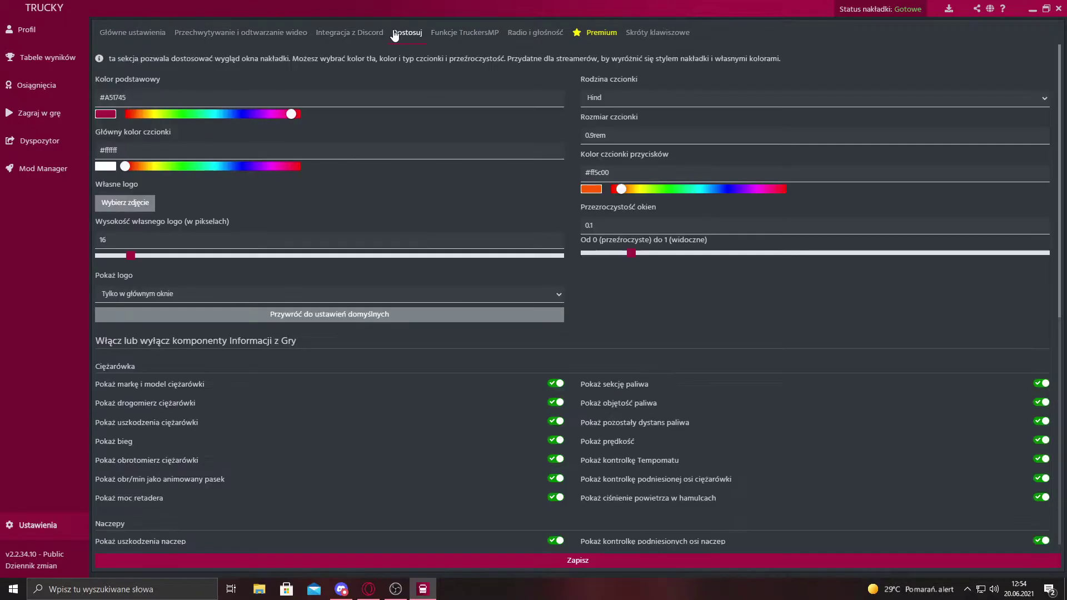
Step: In the main settings, check the main window type, keep the game information window mode on Pionowo, and save the settings
click(146, 37)
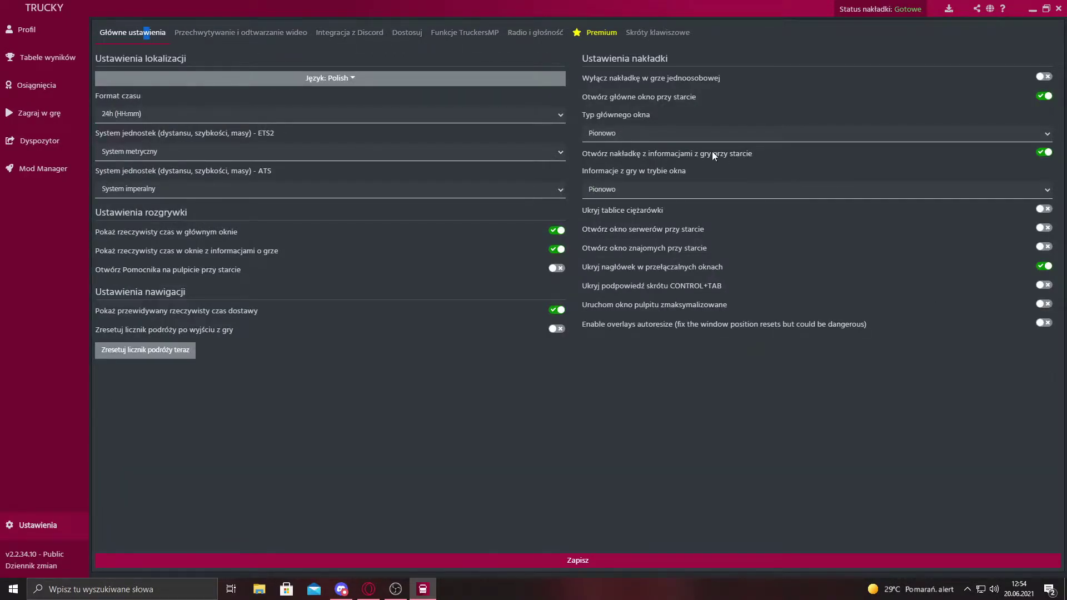
click(1047, 132)
click(1039, 147)
click(637, 190)
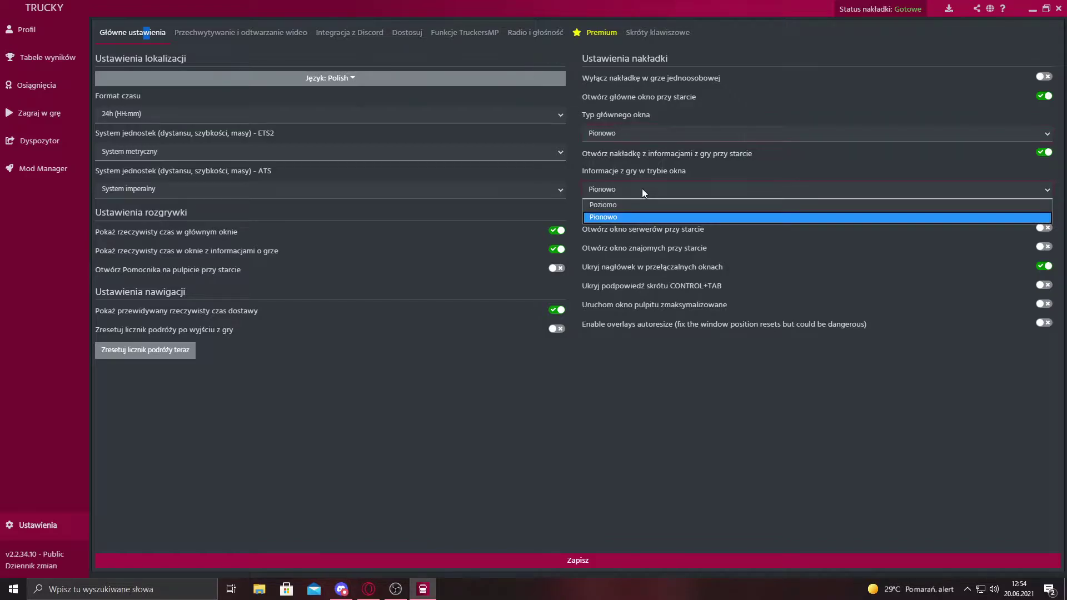
click(630, 199)
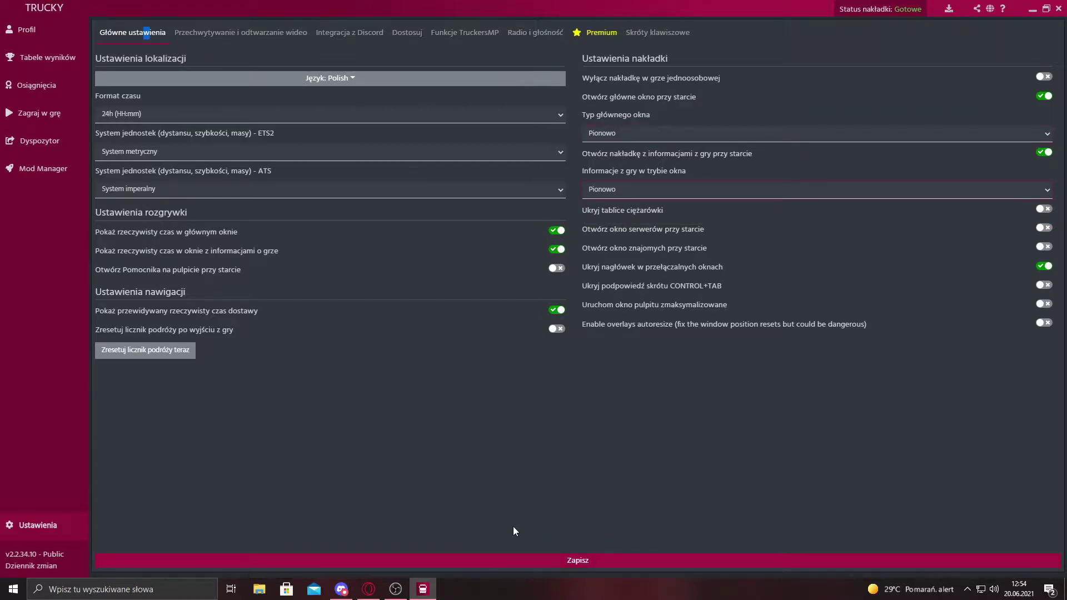
click(537, 561)
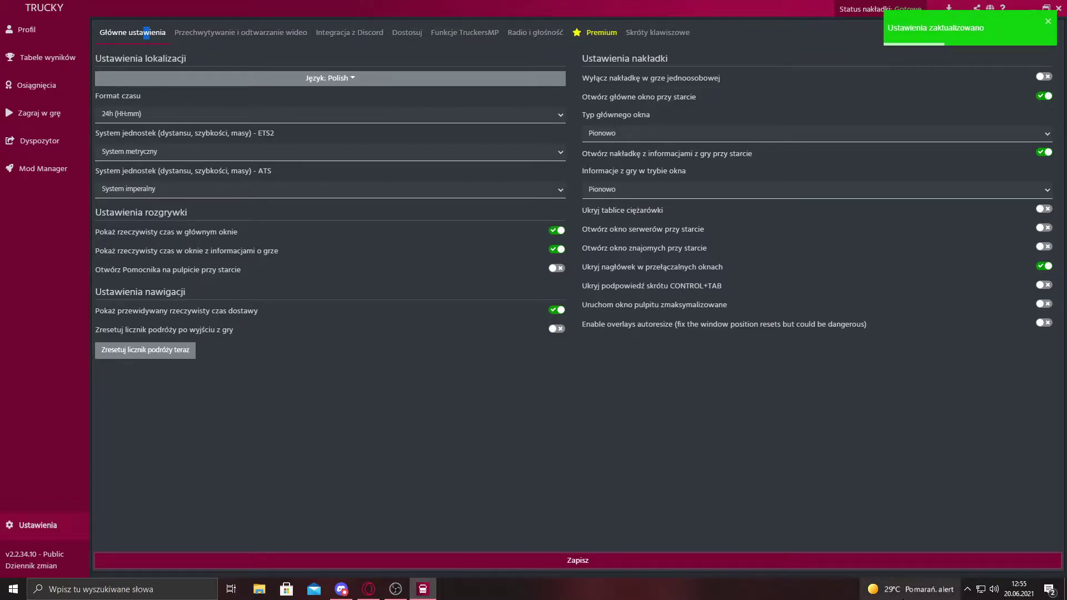
Step: Open the TrucksBook Client running in the background and launch Euro Truck Simulator 2 in multiplayer
click(967, 589)
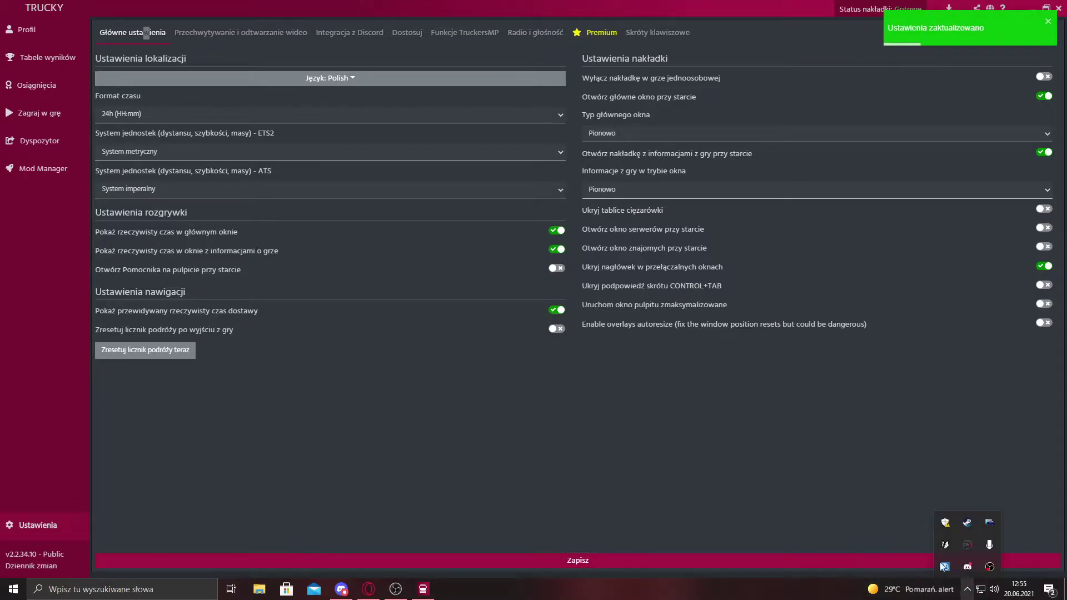
click(944, 567)
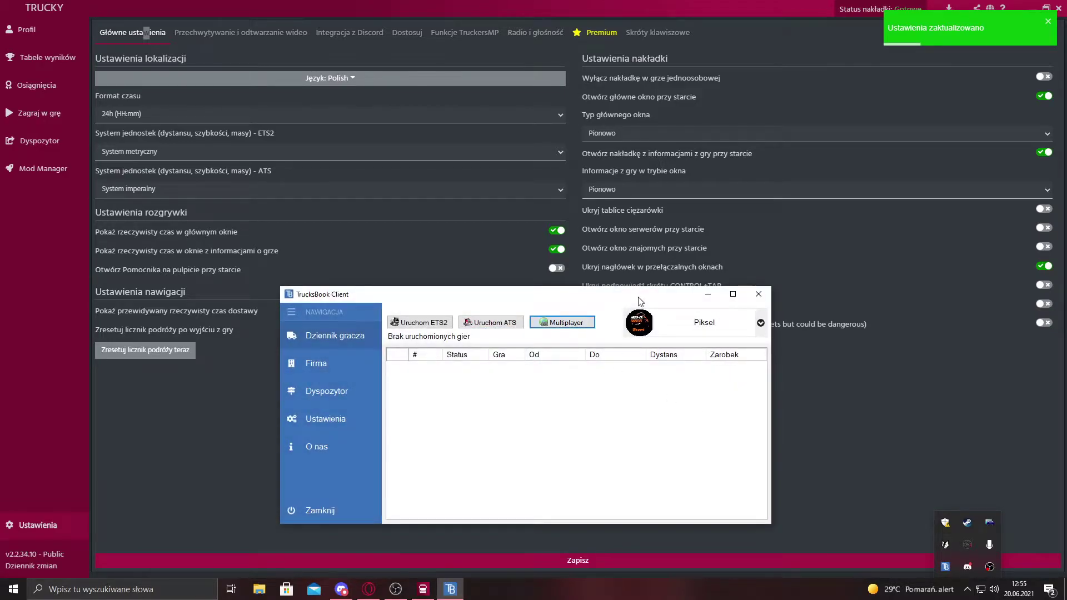
click(749, 388)
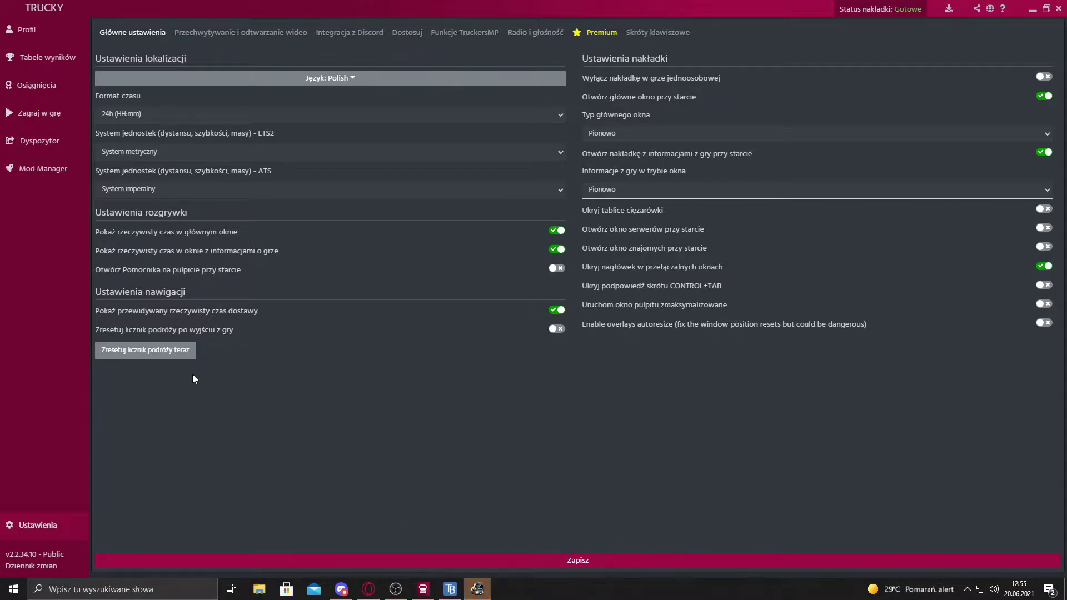
Step: Open the Trucky profile page and look through the driver's points and ETS2 and ATS delivery statistics
click(43, 43)
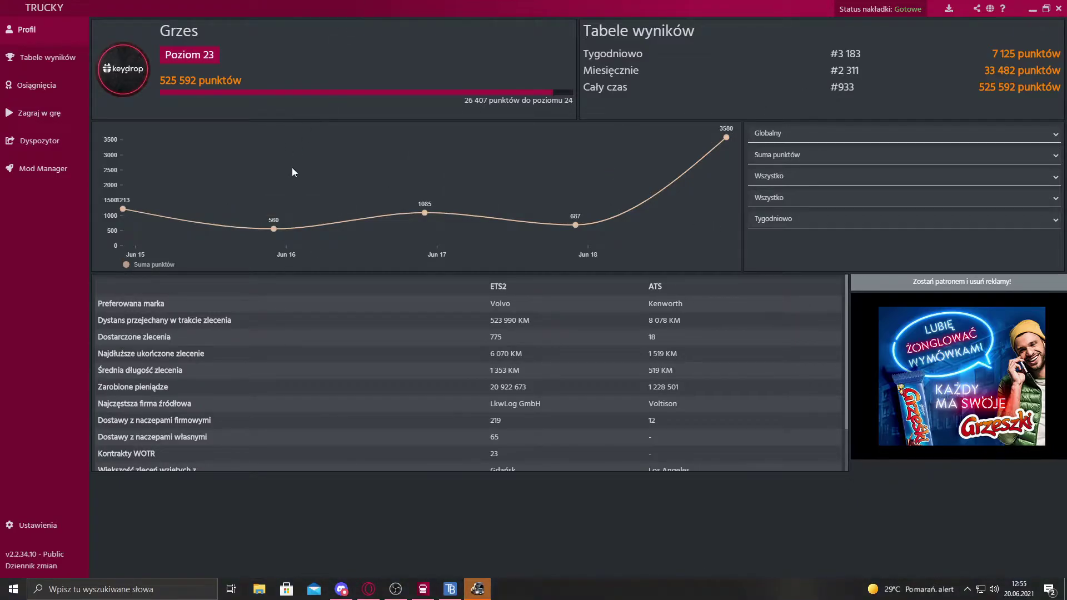
scroll(574, 387, down, 1)
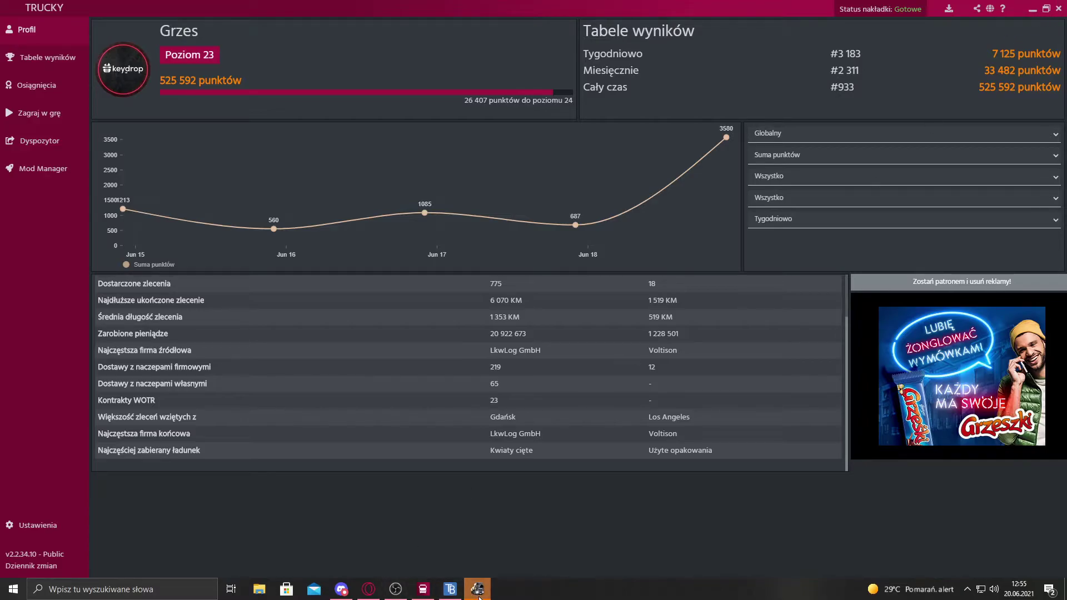
Step: Switch to the TruckersMP game window and log in with the saved account credentials
click(479, 593)
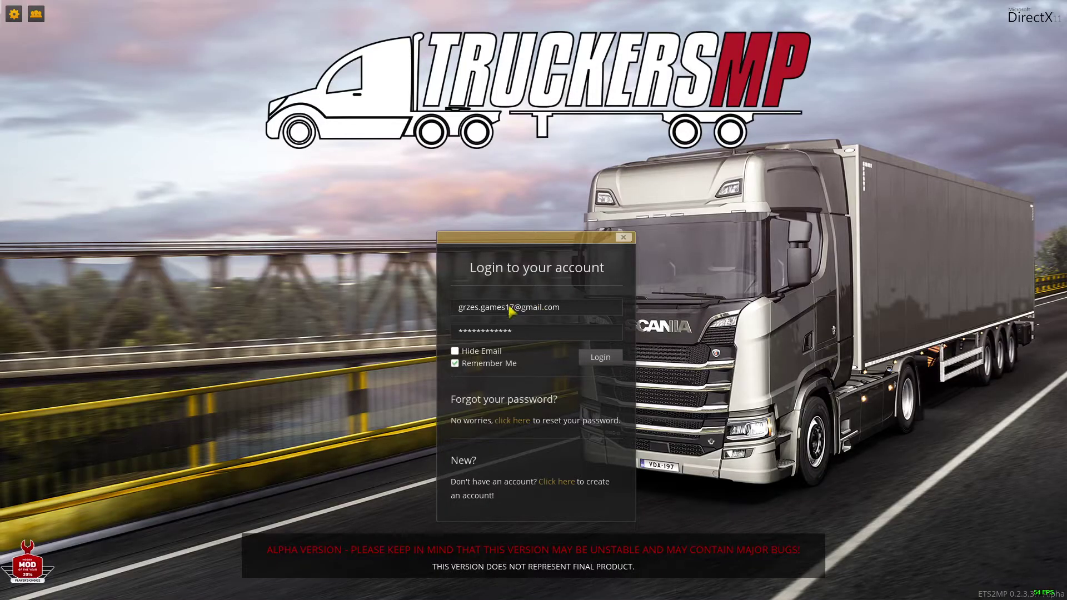
click(584, 361)
Step: Join the ProMods server and continue the game with the selected profile
scroll(536, 342, down, 2)
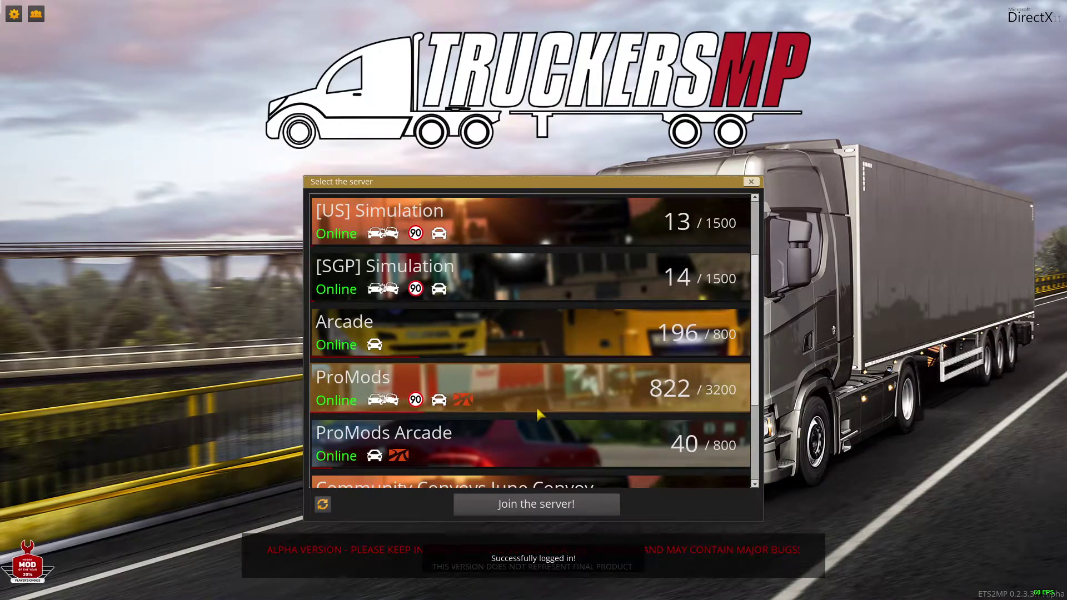
double_click(537, 410)
click(525, 389)
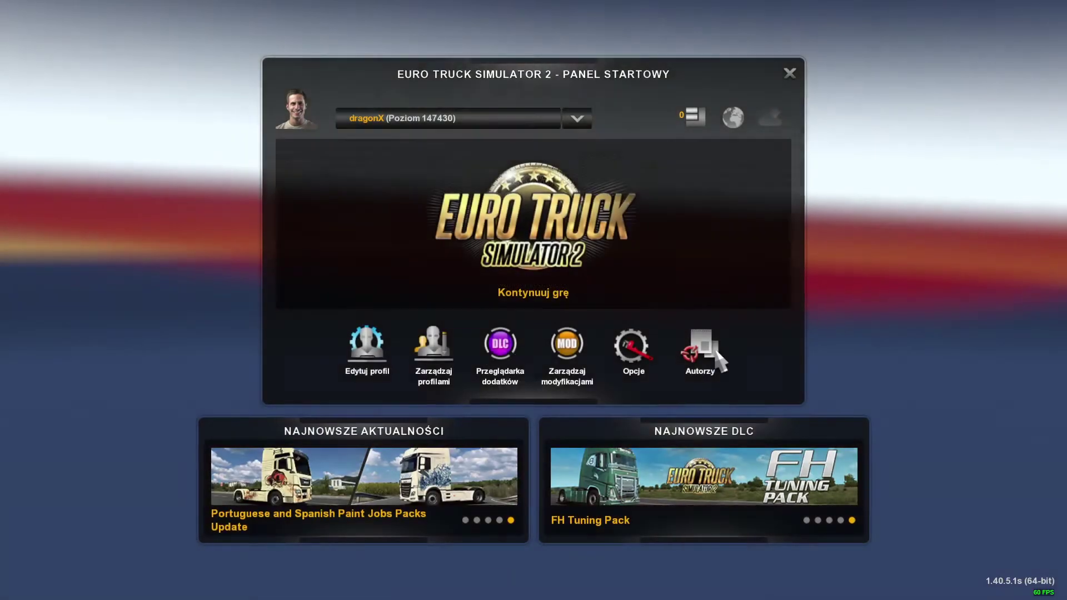
click(533, 291)
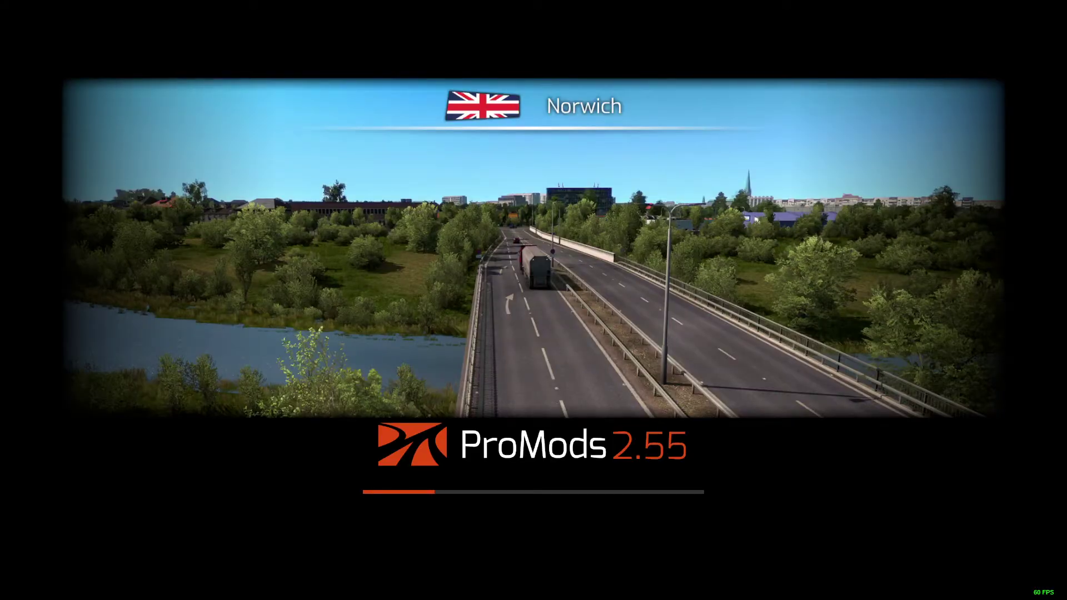